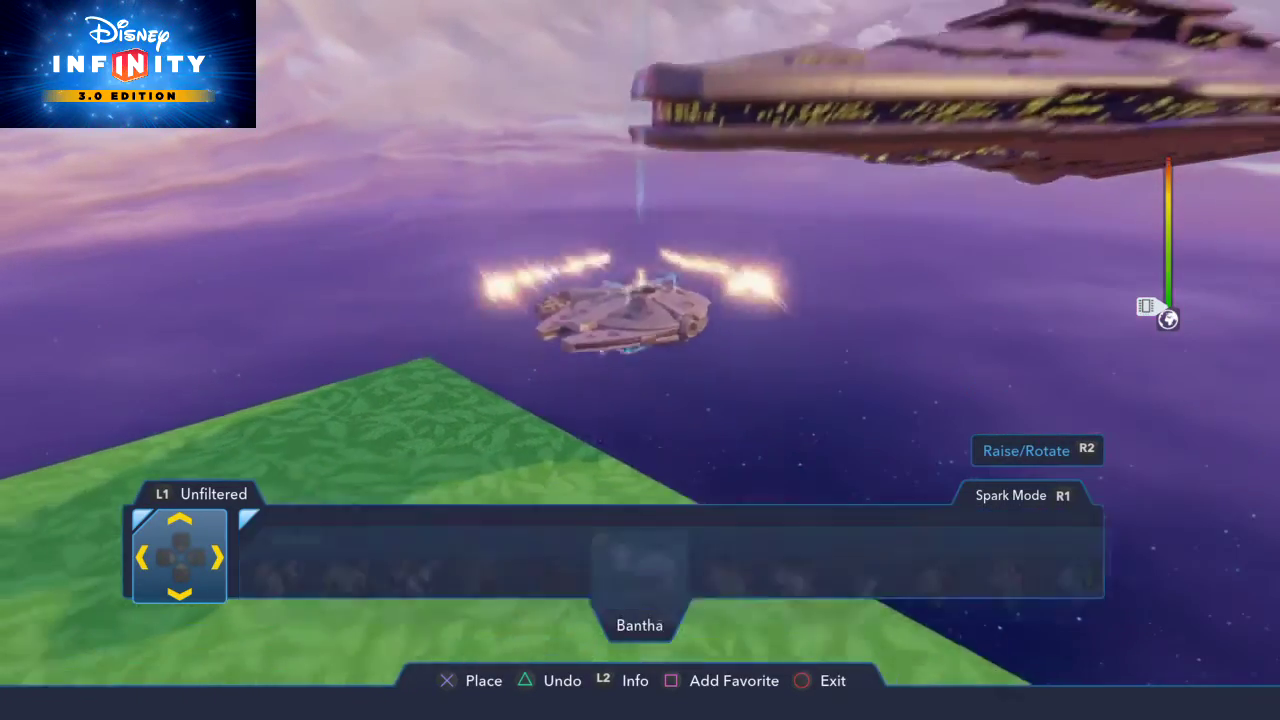
# Place a camera Creativi-Toy and a locator on the ground beside the starting point of the path.
pyautogui.press('Down')
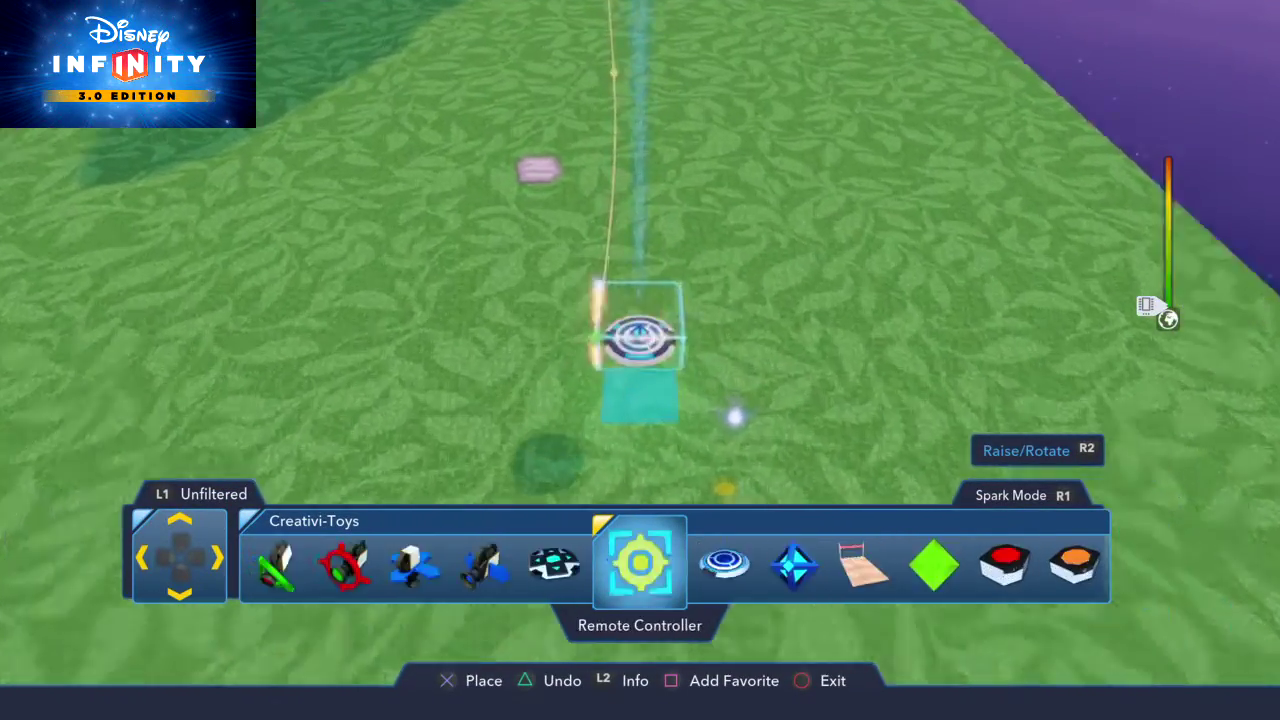
pyautogui.press('Left')
pyautogui.press('Left')
pyautogui.press('Left')
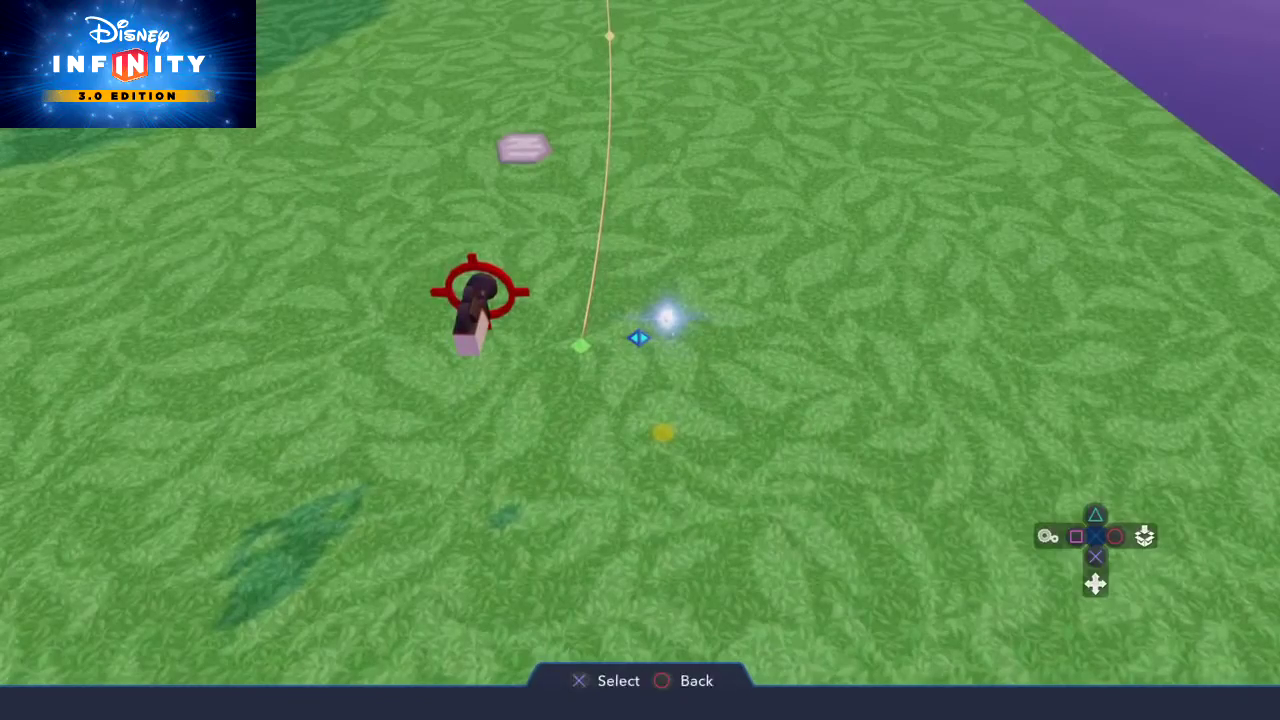
pyautogui.press('Return')
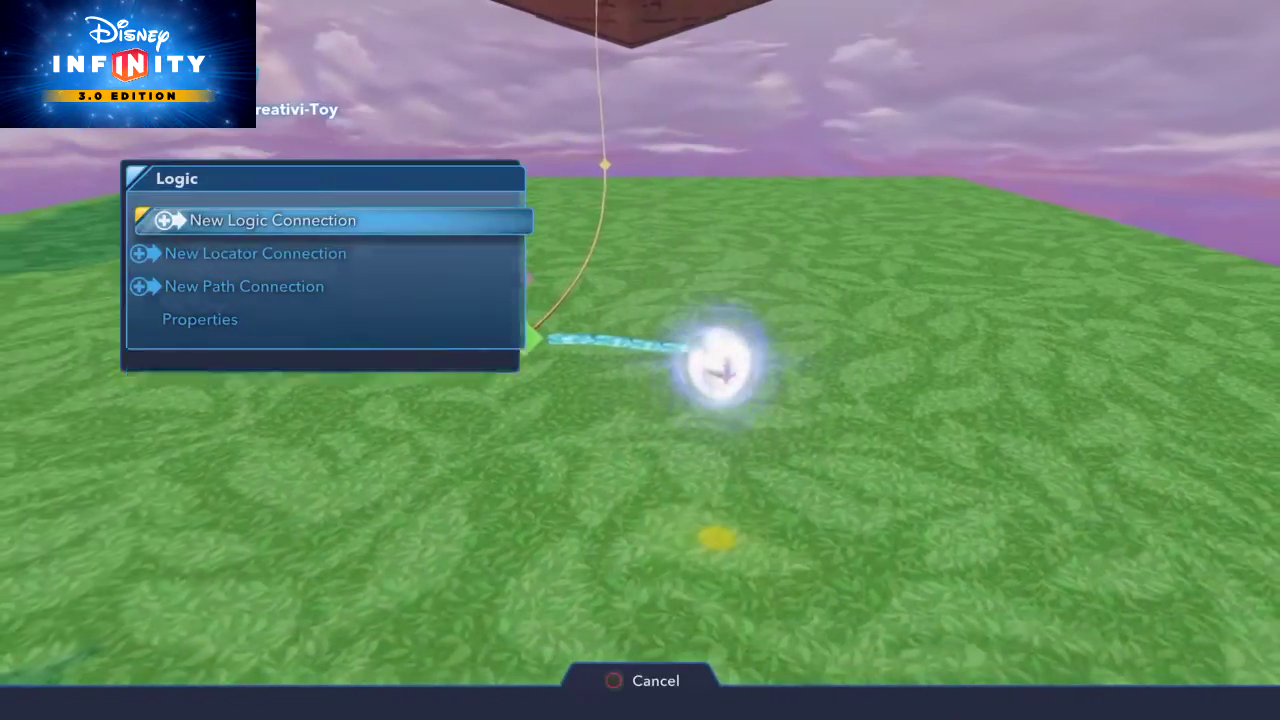
# Connect the locator to the camera with a new locator connection.
pyautogui.press('Down')
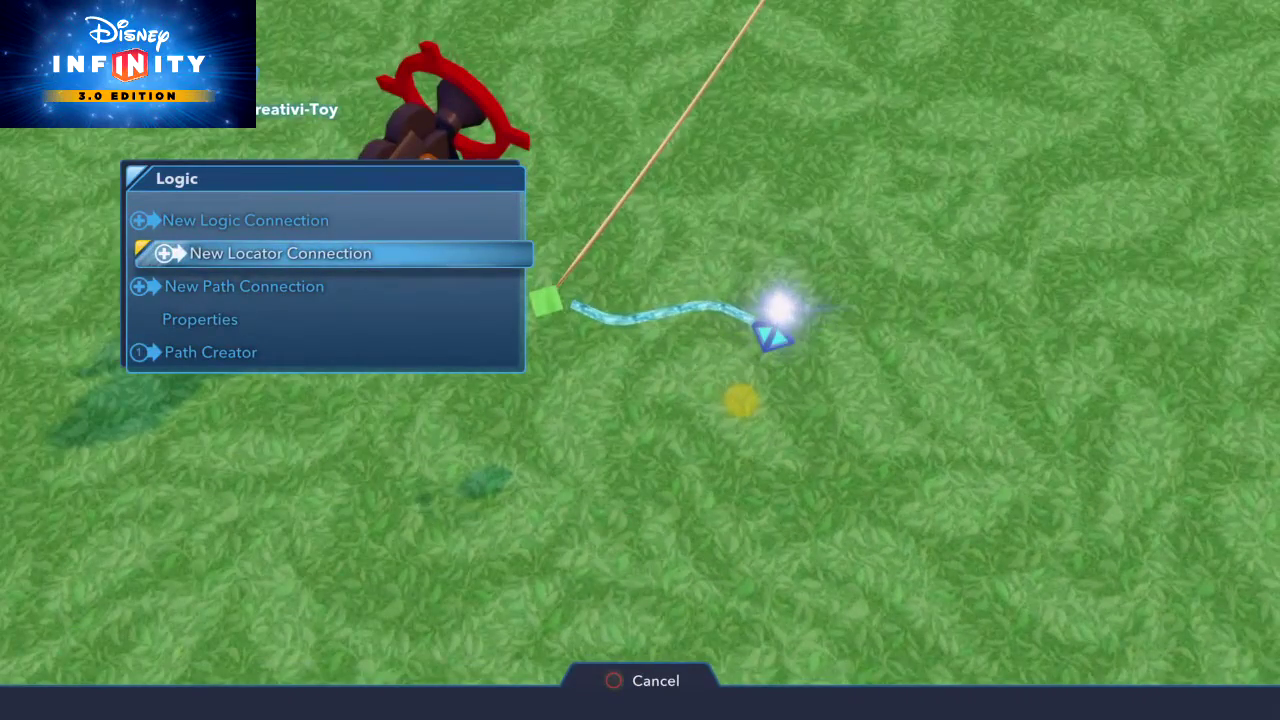
pyautogui.press('Return')
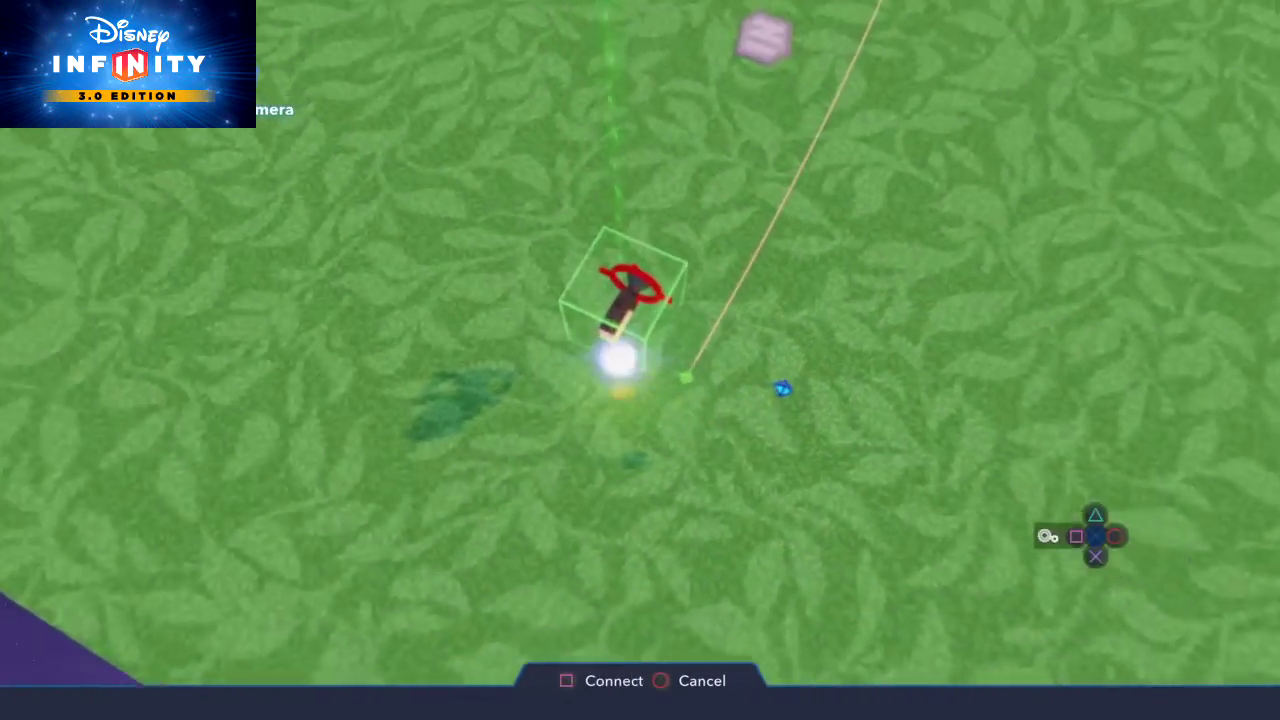
pyautogui.press('Return')
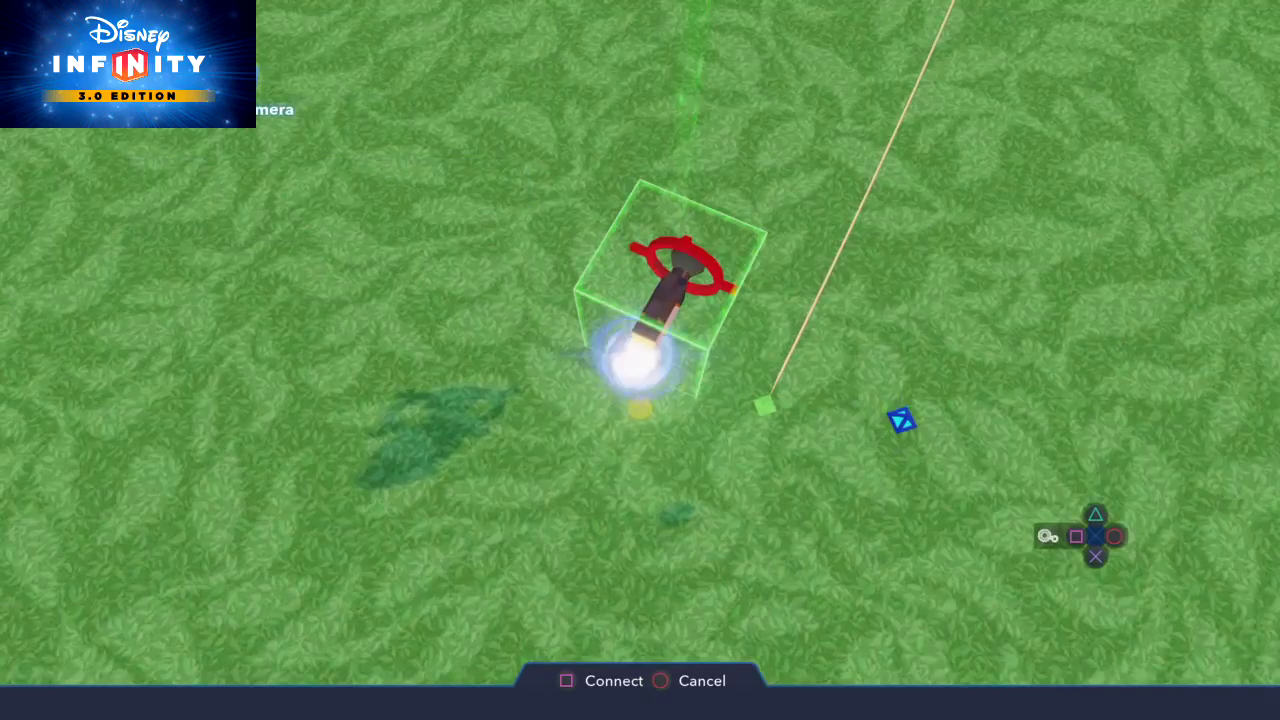
pyautogui.press('Return')
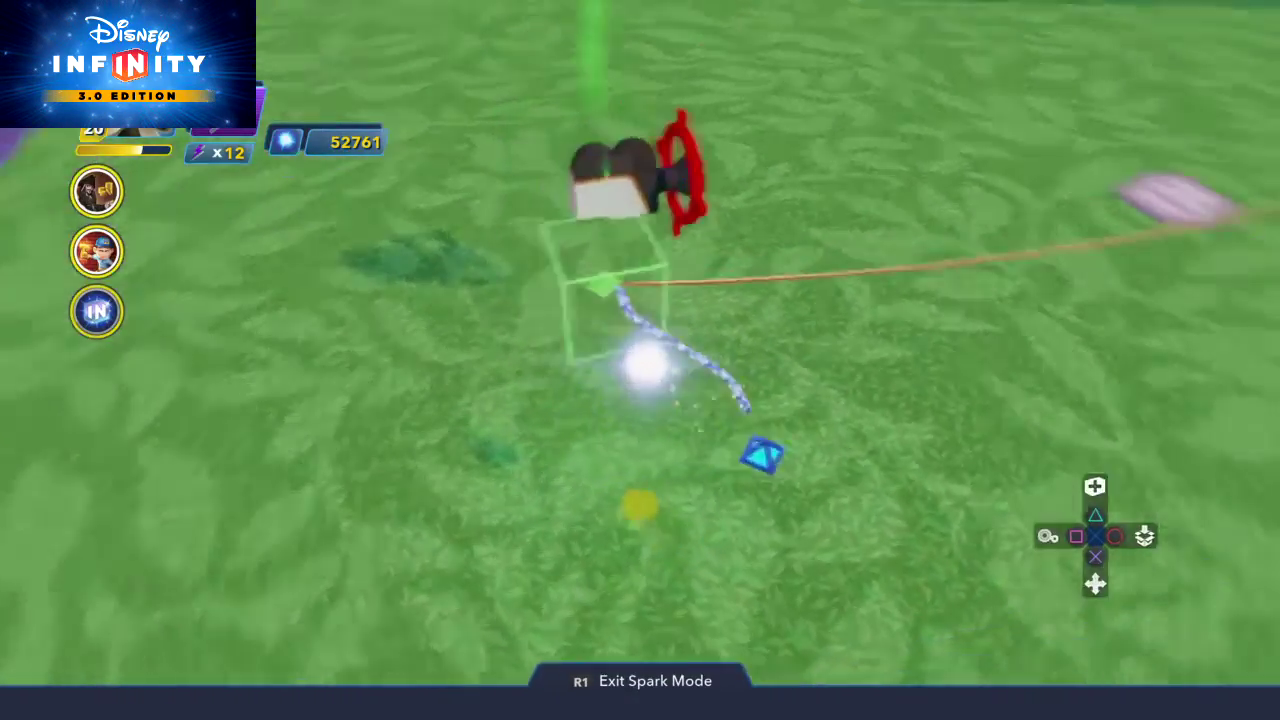
# Turn on Orient Along Path in the locator's Toy Box Path properties.
pyautogui.press('Return')
pyautogui.press('Down')
pyautogui.press('Down')
pyautogui.press('Down')
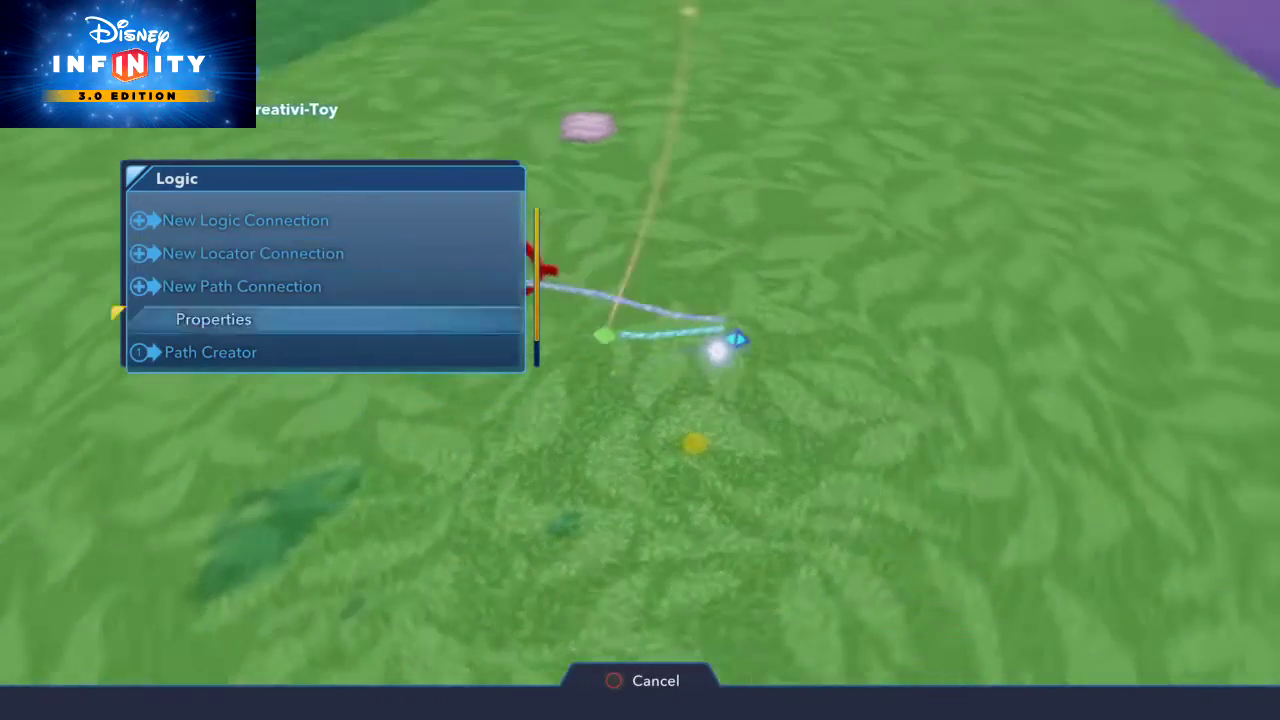
pyautogui.press('Return')
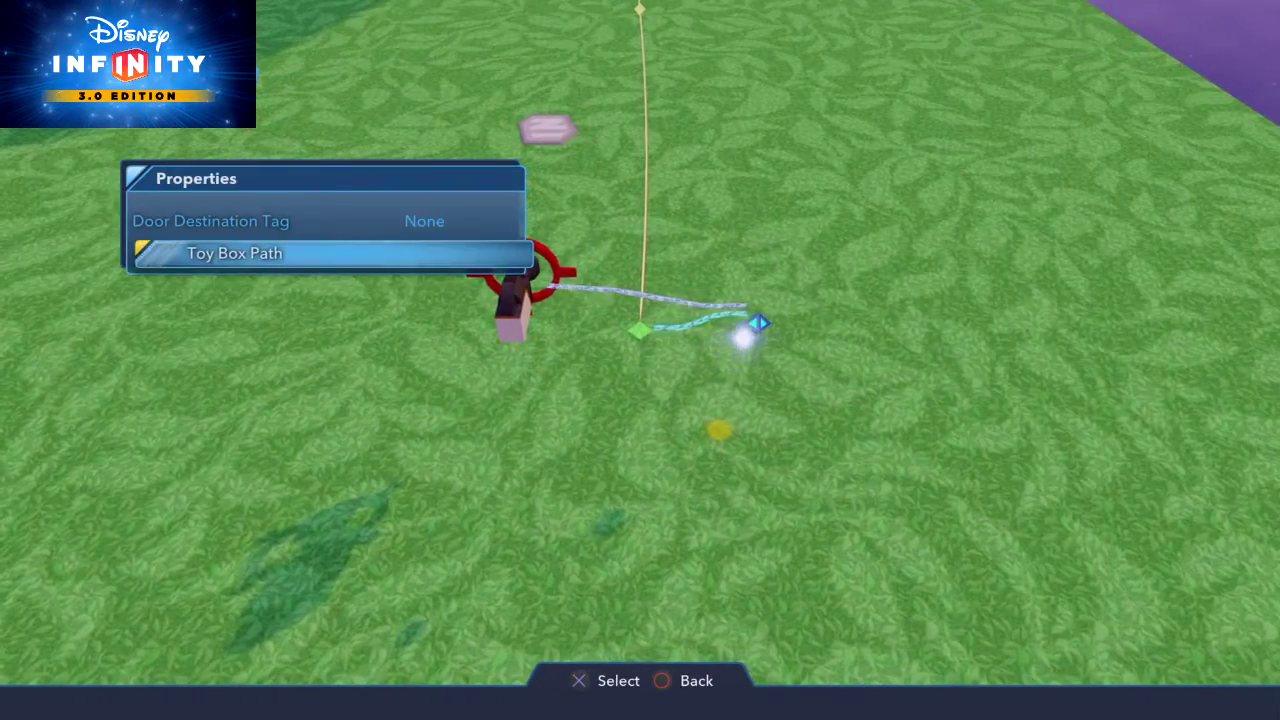
pyautogui.press('Return')
pyautogui.press('Down')
pyautogui.press('Down')
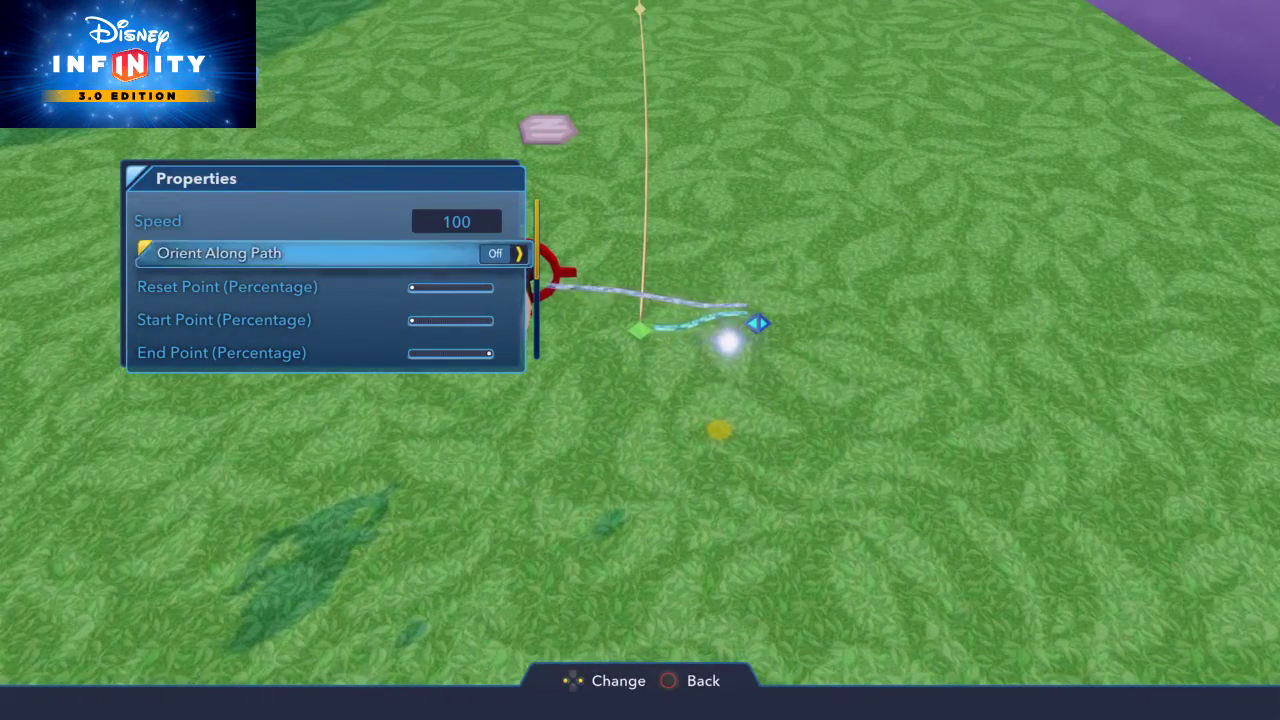
pyautogui.press('Up')
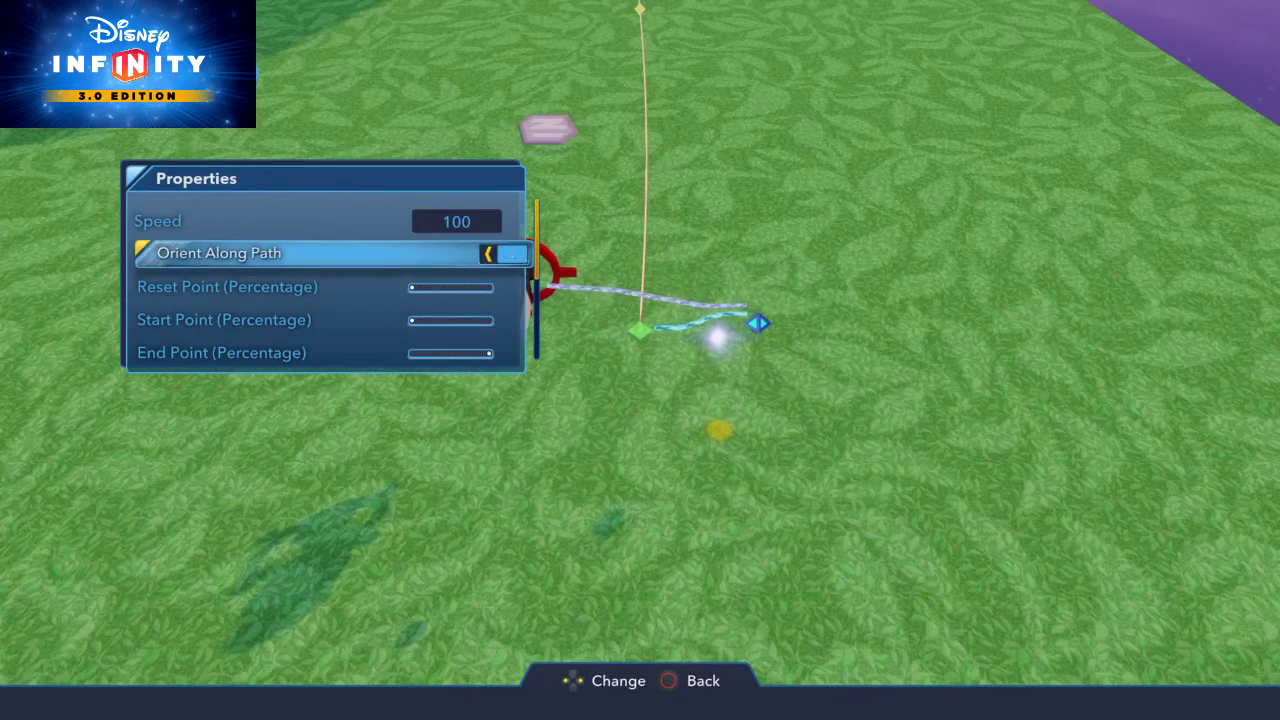
pyautogui.press('Down')
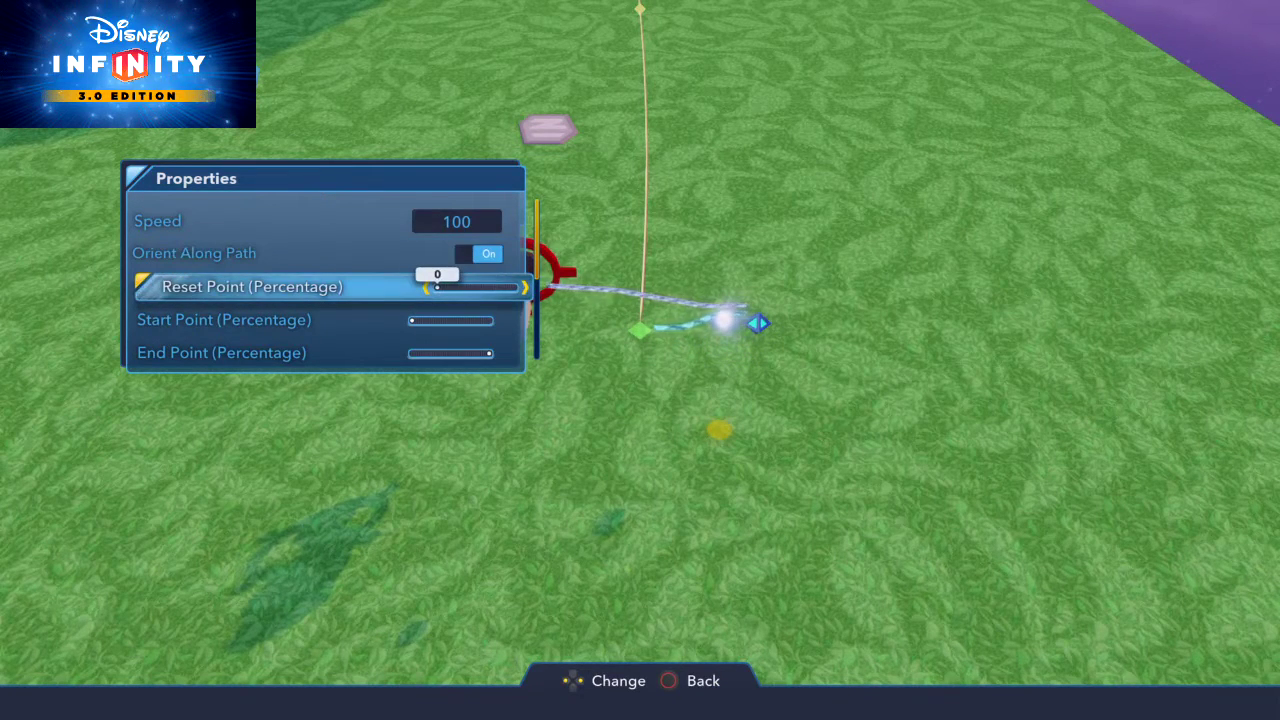
# Examine the Reset Point, Start Point and End Point percentages in the locator's path properties.
pyautogui.press('Down')
pyautogui.press('Down')
pyautogui.press('Up')
pyautogui.press('Up')
pyautogui.press('Down')
pyautogui.press('Down')
pyautogui.press('Down')
pyautogui.press('Up')
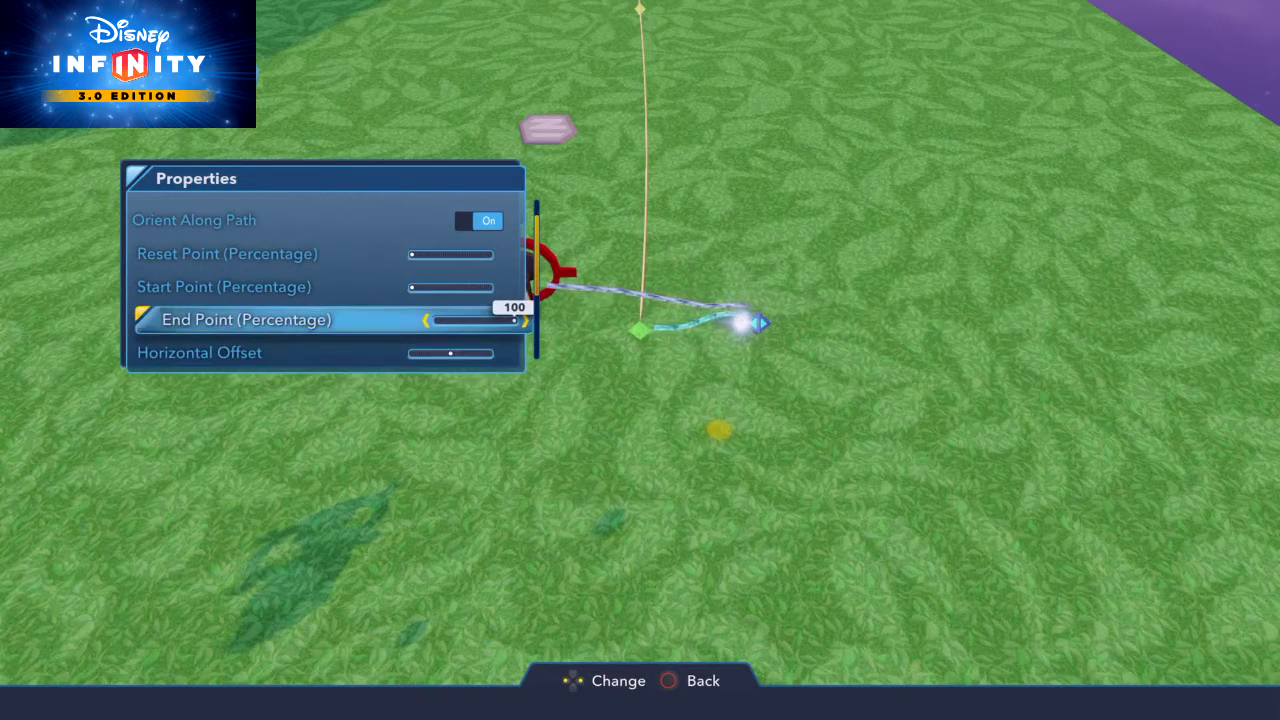
pyautogui.press('Up')
pyautogui.press('Up')
pyautogui.press('Down')
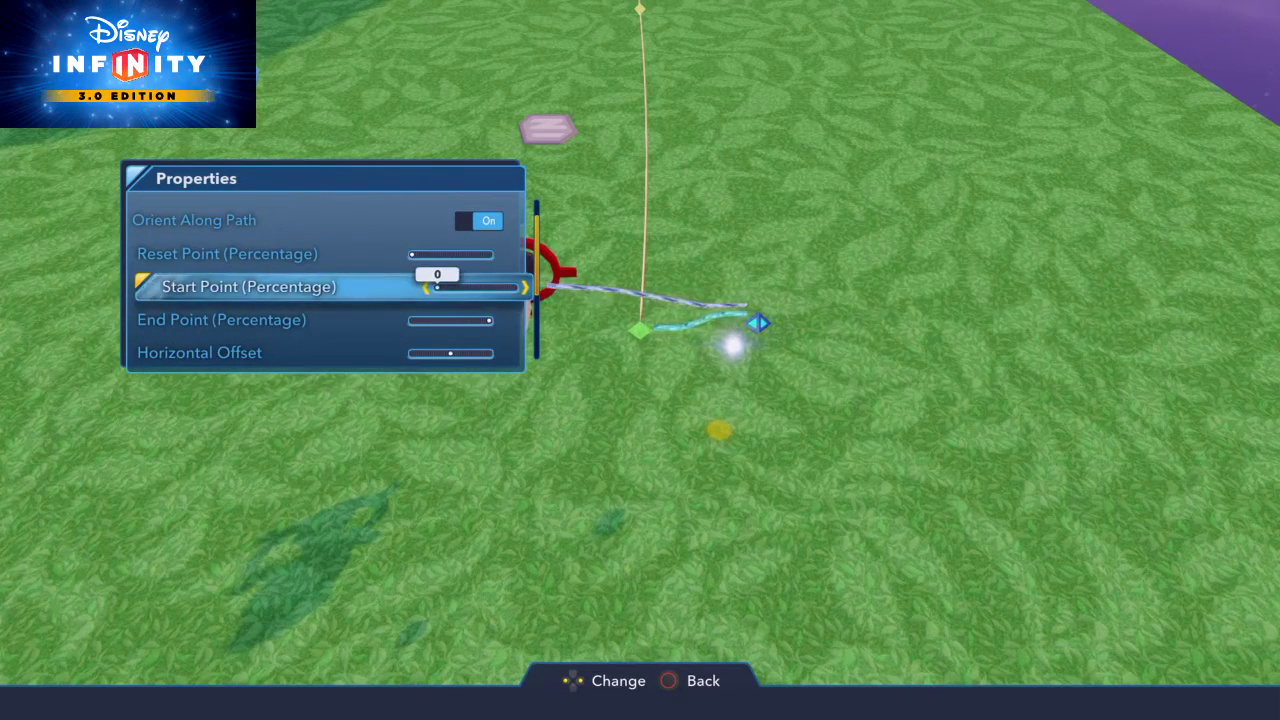
pyautogui.press('Down')
pyautogui.press('Up')
pyautogui.press('Up')
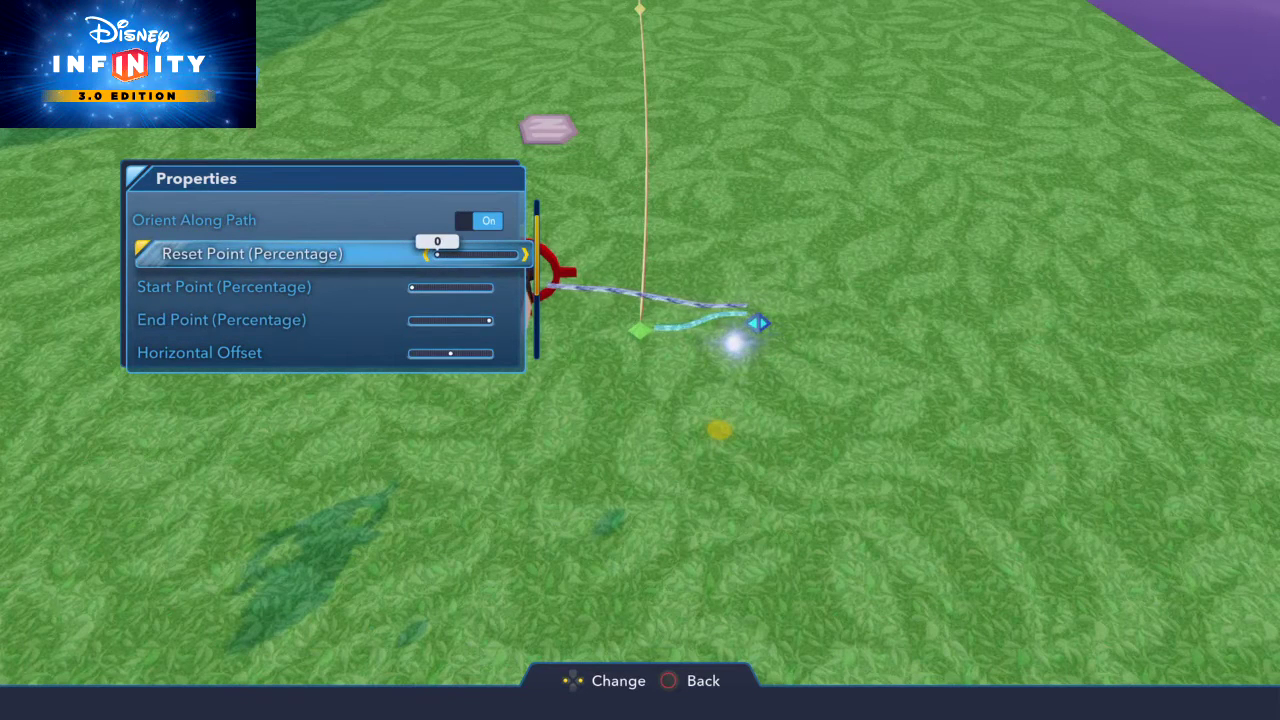
# Set the locator's path Start Point to 1 percent and raise its Reset Point slightly.
pyautogui.press('Down')
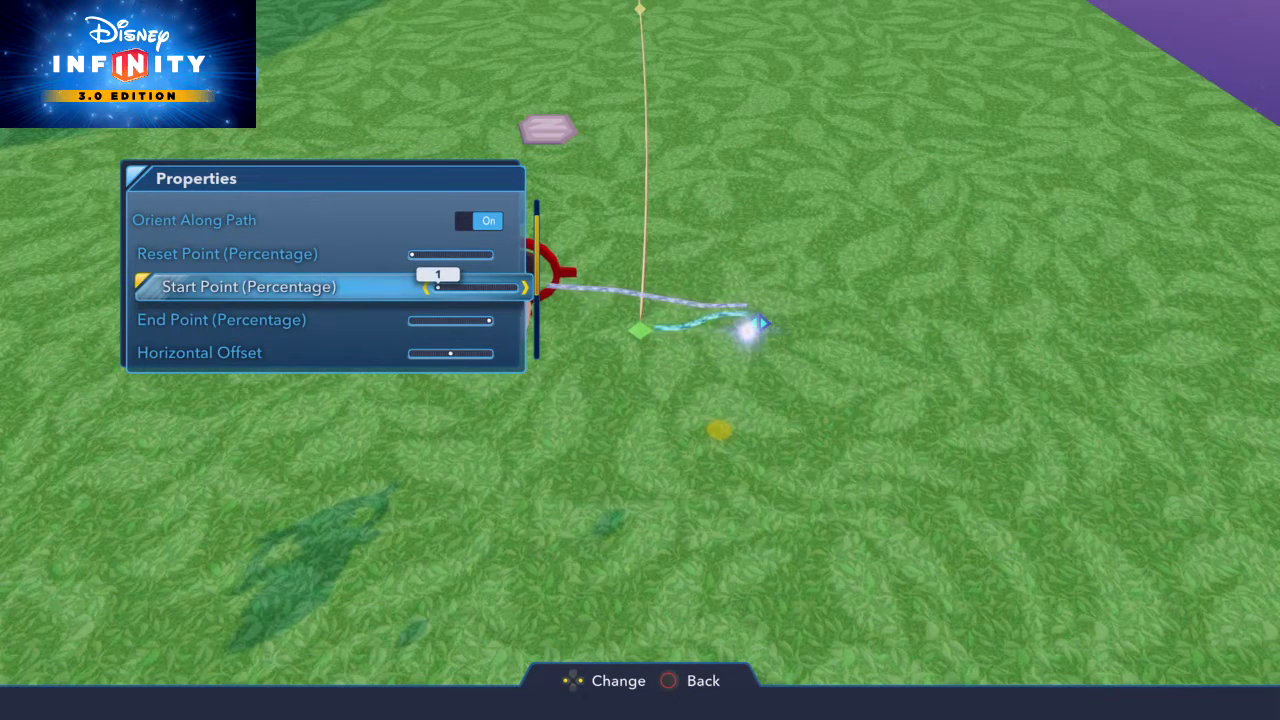
pyautogui.press('Up')
pyautogui.press('Down')
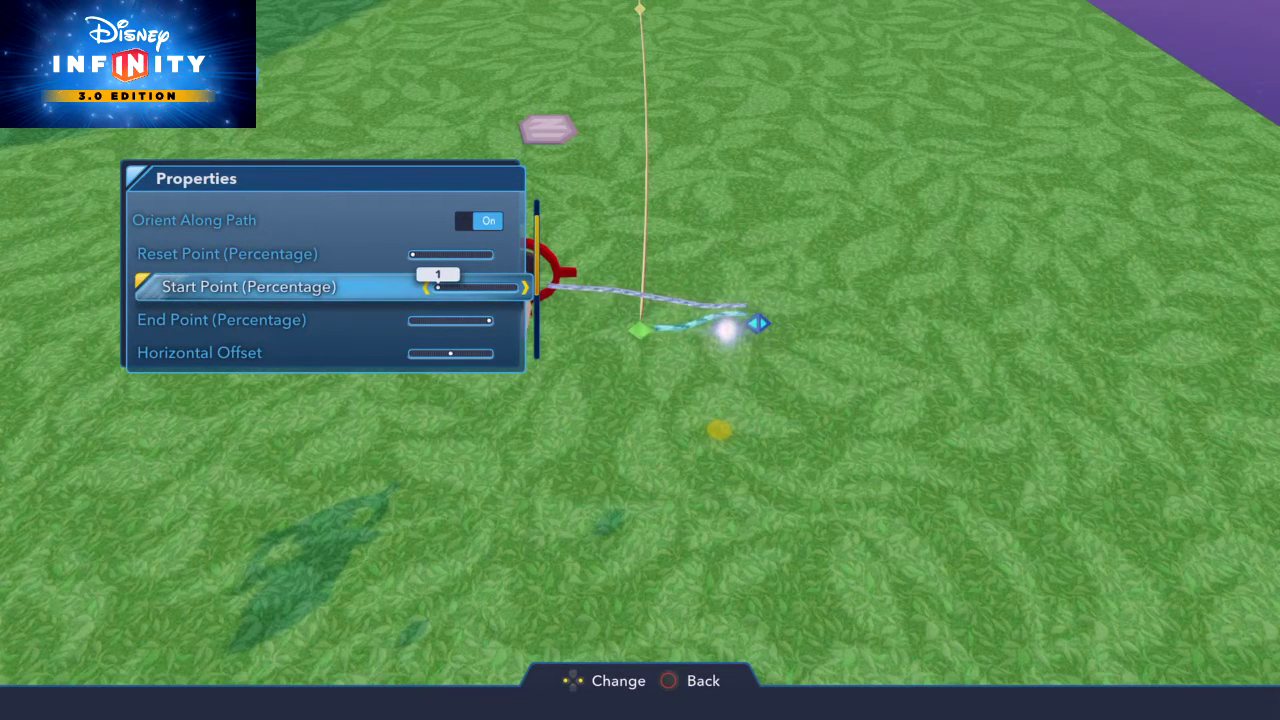
pyautogui.press('Down')
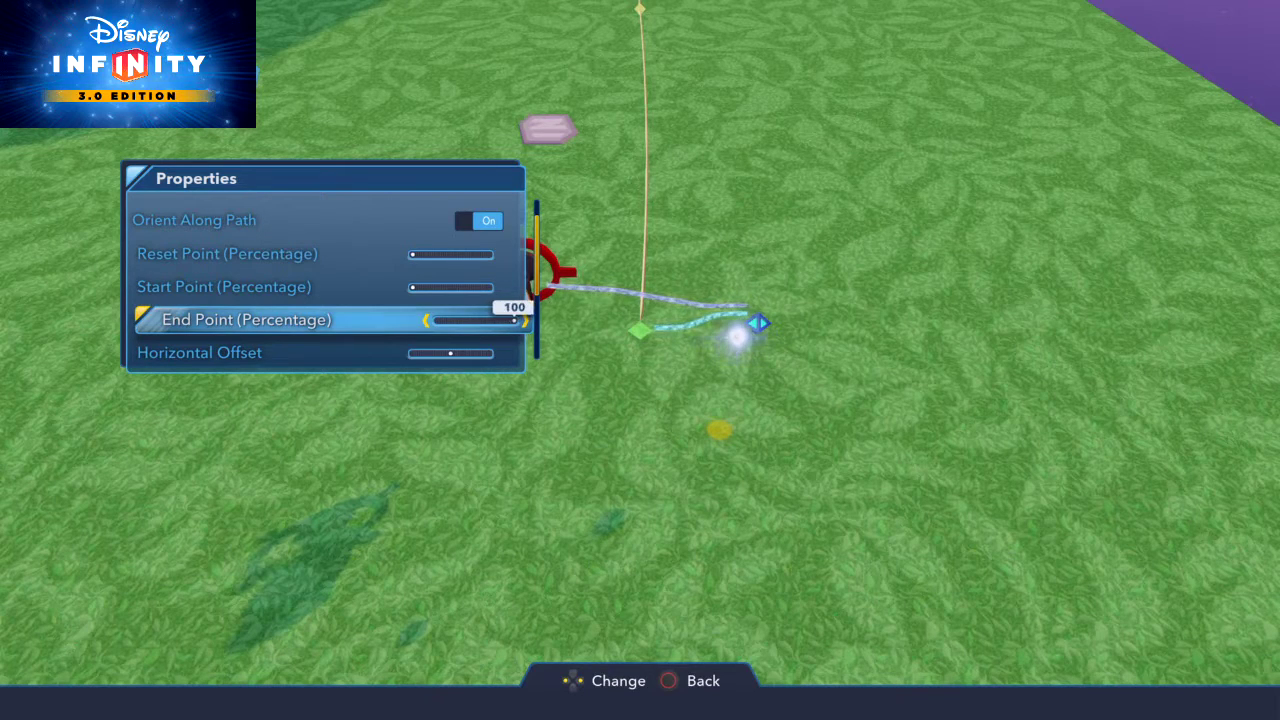
# Review the locator's remaining path properties, including the horizontal, vertical and forward/backward offsets and the rotation.
pyautogui.press('Up')
pyautogui.press('Up')
pyautogui.press('Up')
pyautogui.press('Down')
pyautogui.press('Down')
pyautogui.press('Down')
pyautogui.press('Down')
pyautogui.press('Down')
pyautogui.press('Down')
pyautogui.press('Down')
pyautogui.press('Down')
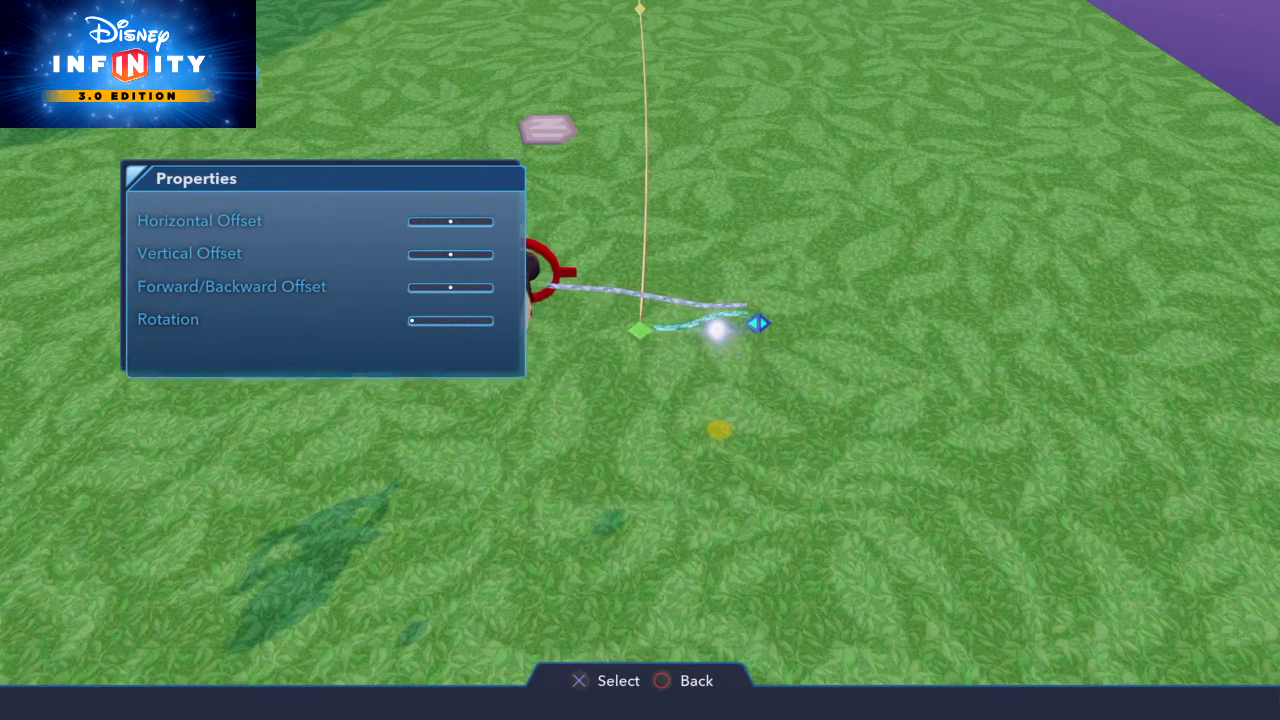
# Review the path travel modes from Loop to One-way and Delete, leaving the locator's properties without choosing another.
pyautogui.press('Return')
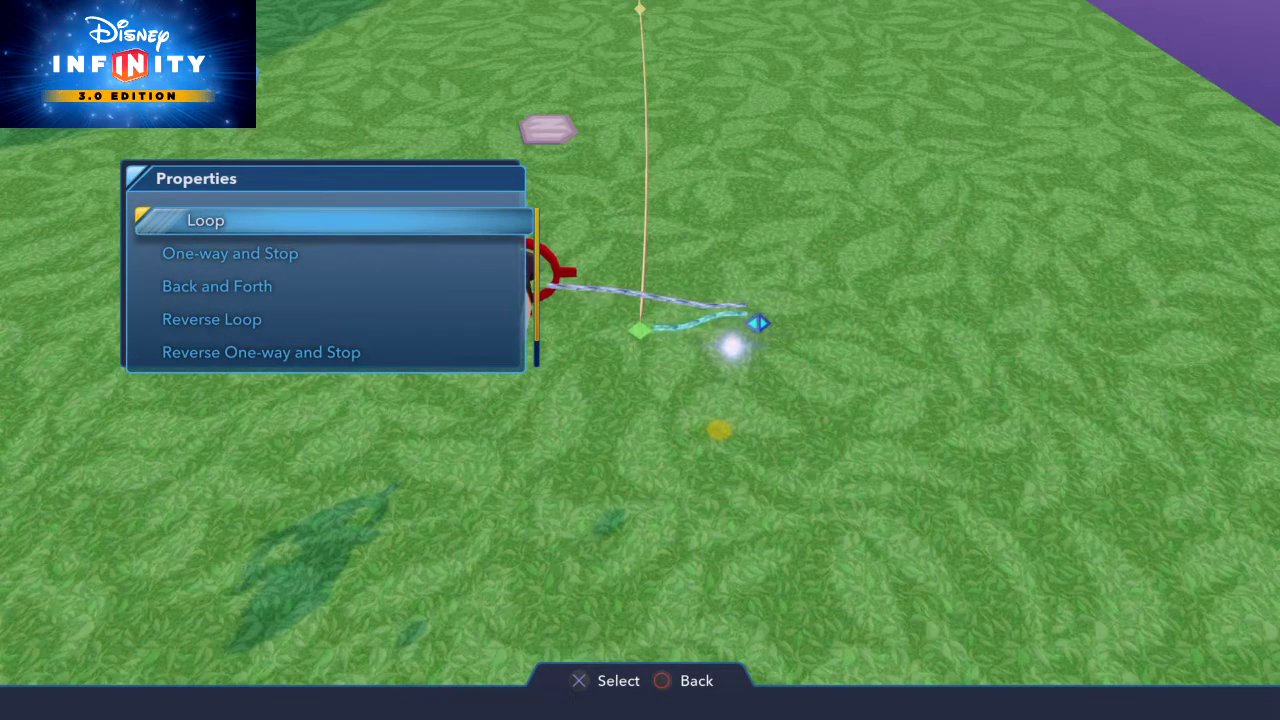
pyautogui.press('Down')
pyautogui.press('Down')
pyautogui.press('Down')
pyautogui.press('Down')
pyautogui.press('Down')
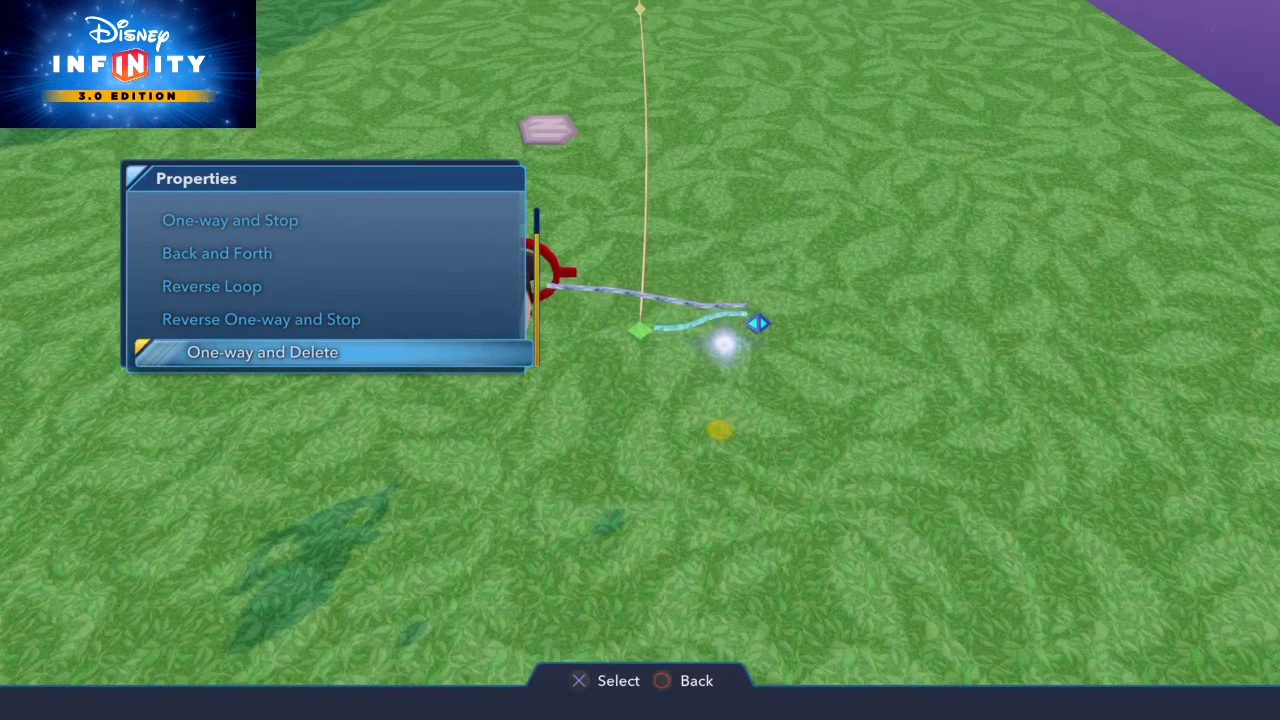
pyautogui.press('Escape')
pyautogui.press('Escape')
pyautogui.press('Escape')
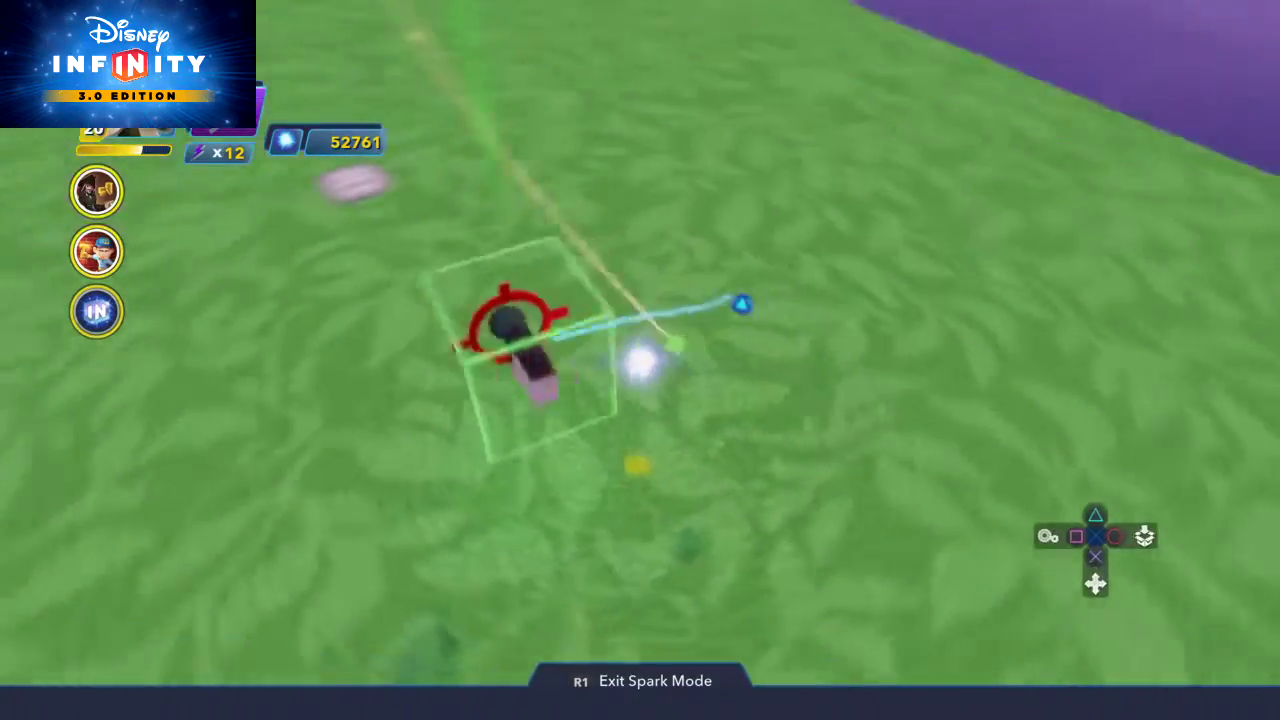
# Set the camera's Player Viewport property to All Players.
pyautogui.press('Return')
pyautogui.press('Down')
pyautogui.press('Down')
pyautogui.press('Down')
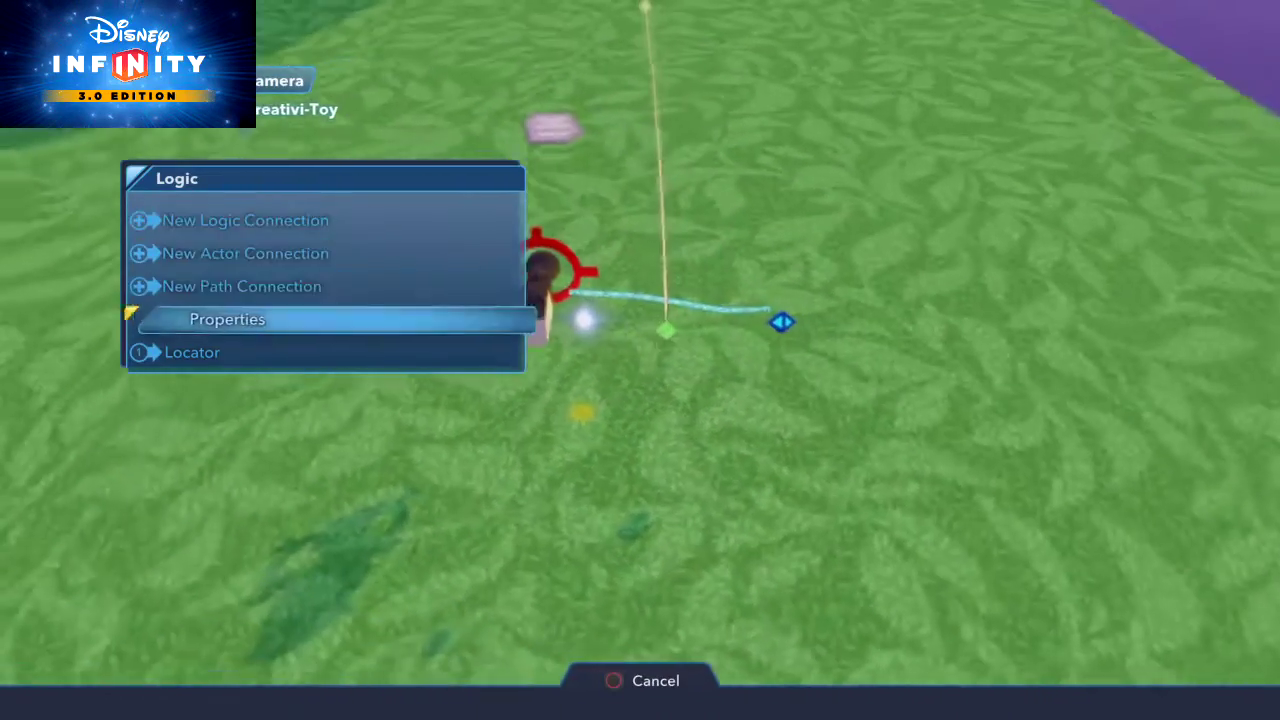
pyautogui.press('Return')
pyautogui.press('Down')
pyautogui.press('Down')
pyautogui.press('Down')
pyautogui.press('Down')
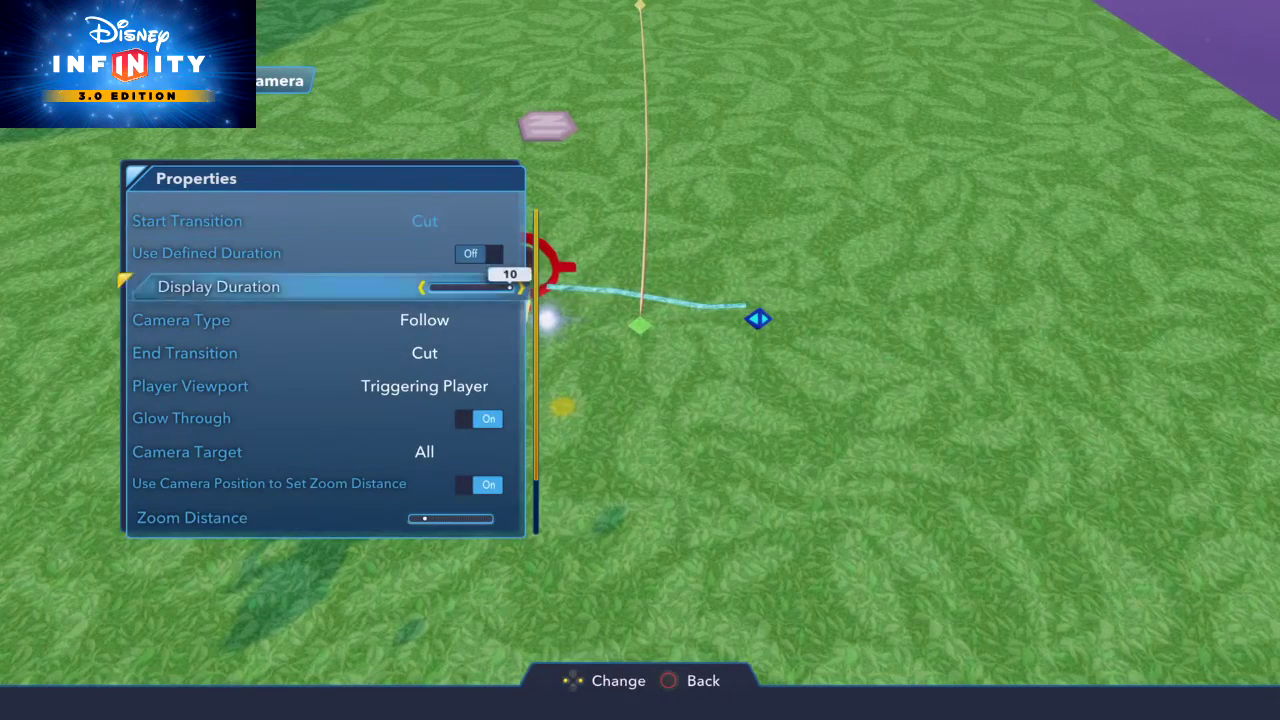
pyautogui.press('Down')
pyautogui.press('Return')
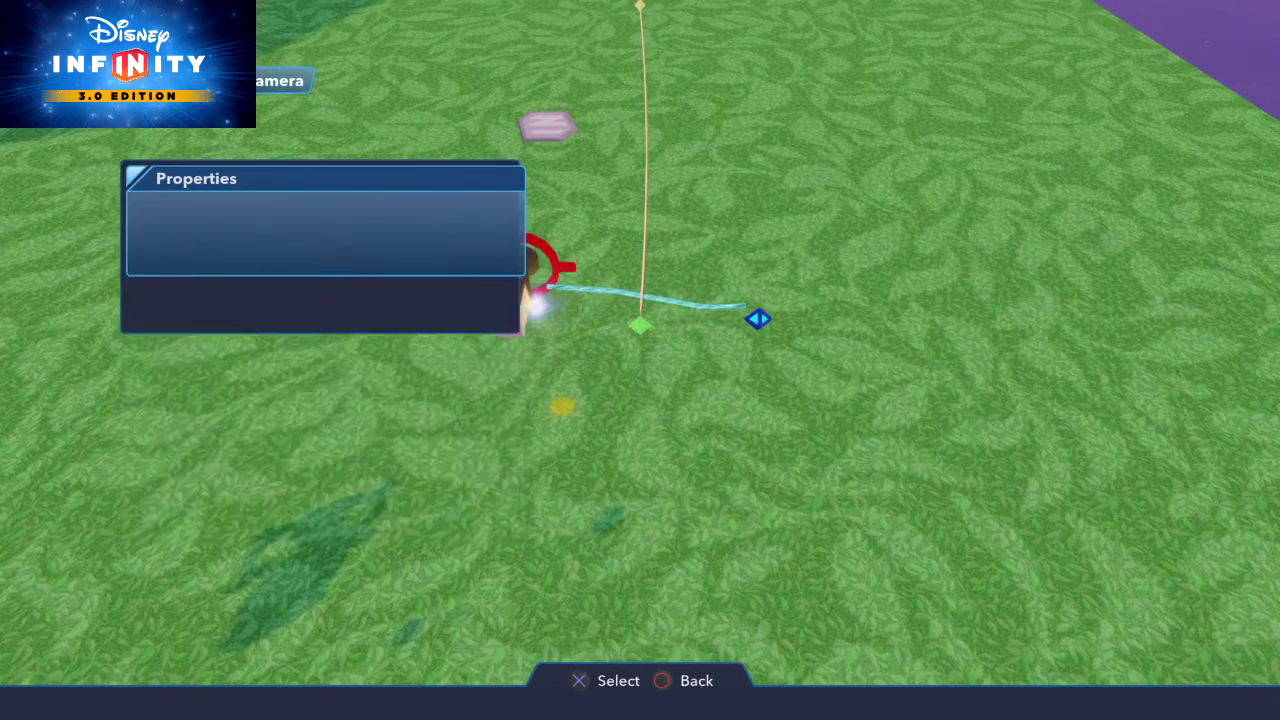
pyautogui.press('Down')
pyautogui.press('Return')
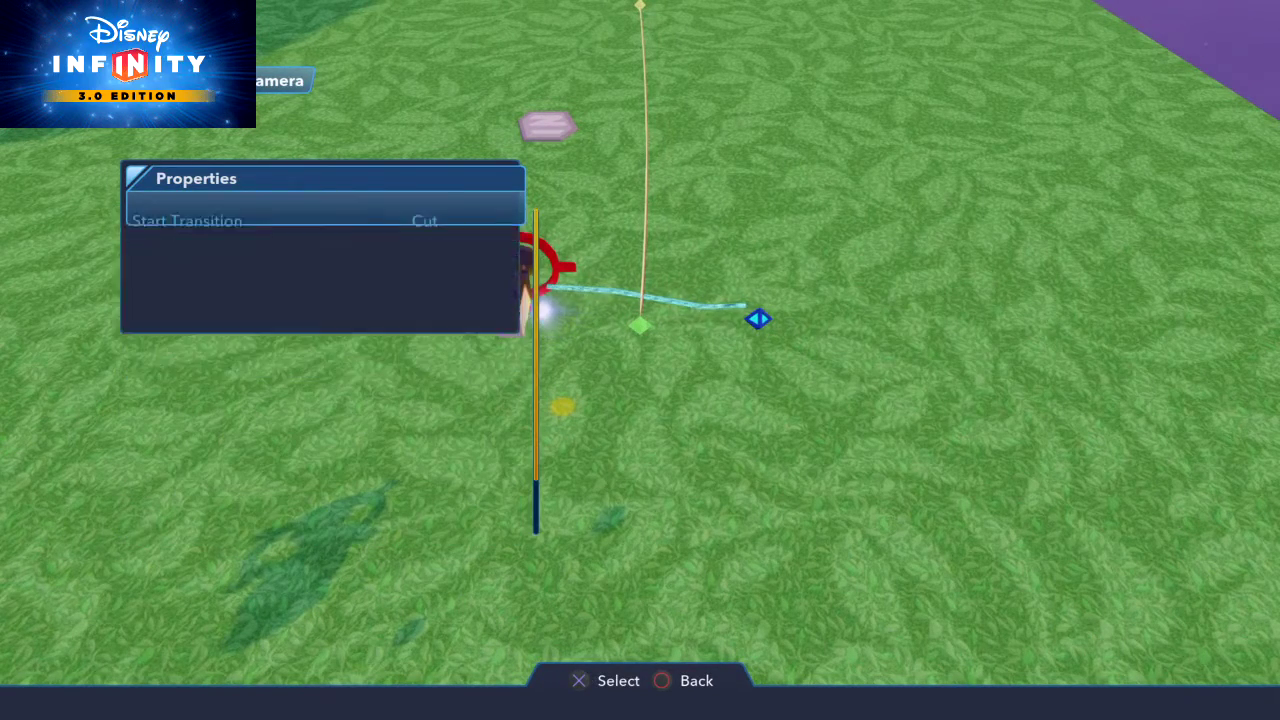
# Set the camera's Camera Target to Connected Locator.
pyautogui.press('Down')
pyautogui.press('Down')
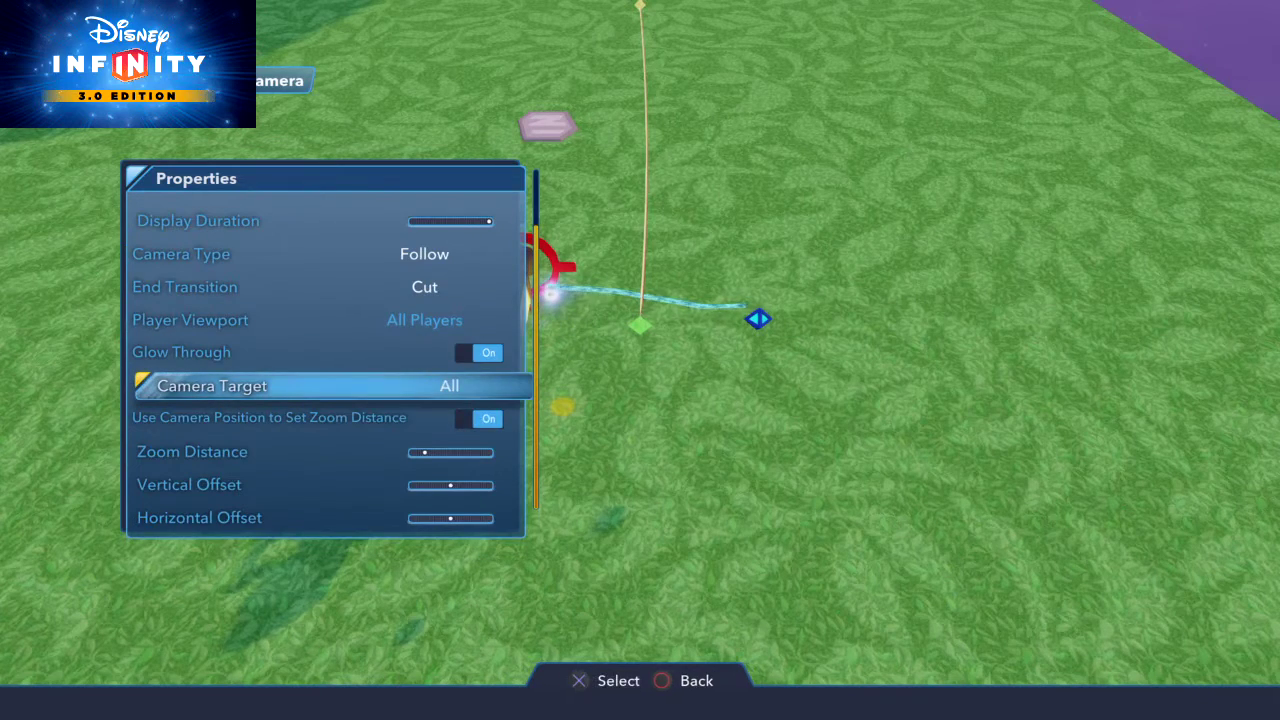
pyautogui.press('Return')
pyautogui.press('Down')
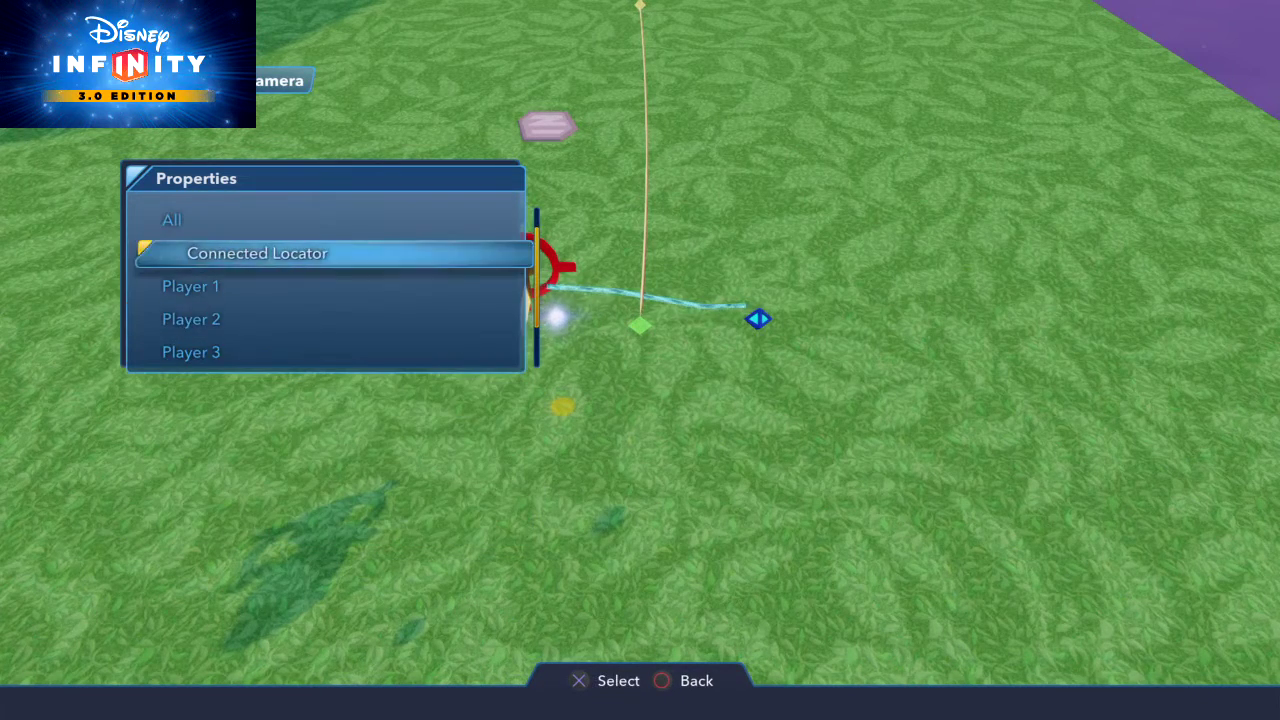
pyautogui.press('Return')
# Change the camera's Camera Type to Focus.
pyautogui.press('Up')
pyautogui.press('Up')
pyautogui.press('Up')
pyautogui.press('Return')
pyautogui.press('Down')
pyautogui.press('Return')
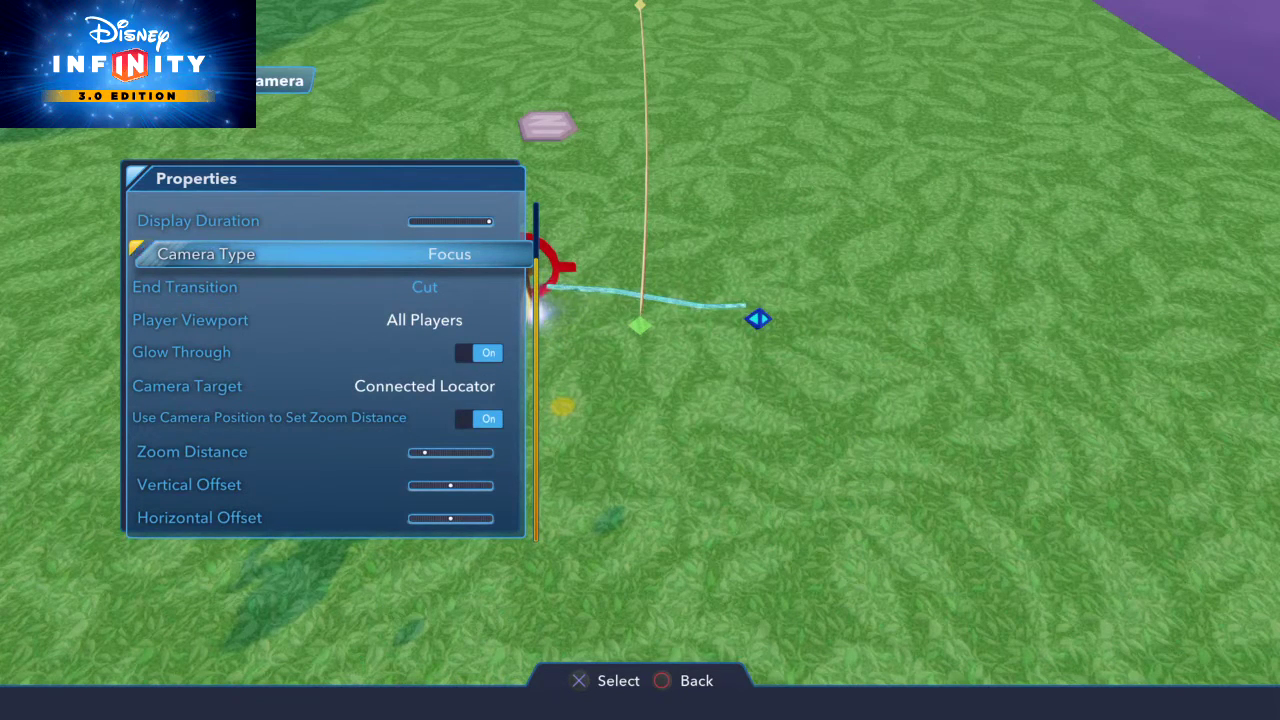
# Turn off Use Camera Position to Set Zoom Distance for the camera and leave its properties.
pyautogui.press('Down')
pyautogui.press('Down')
pyautogui.press('Down')
pyautogui.press('Down')
pyautogui.press('Down')
pyautogui.press('Down')
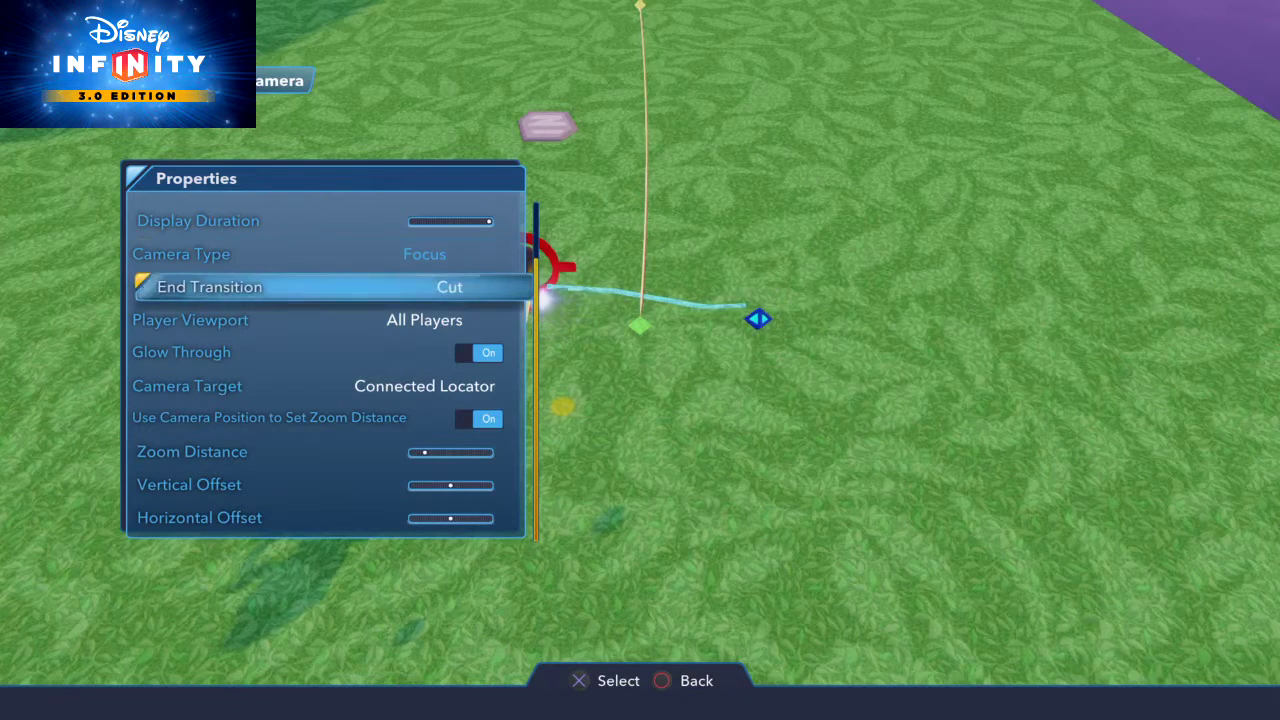
pyautogui.press('Up')
pyautogui.press('Left')
pyautogui.press('Down')
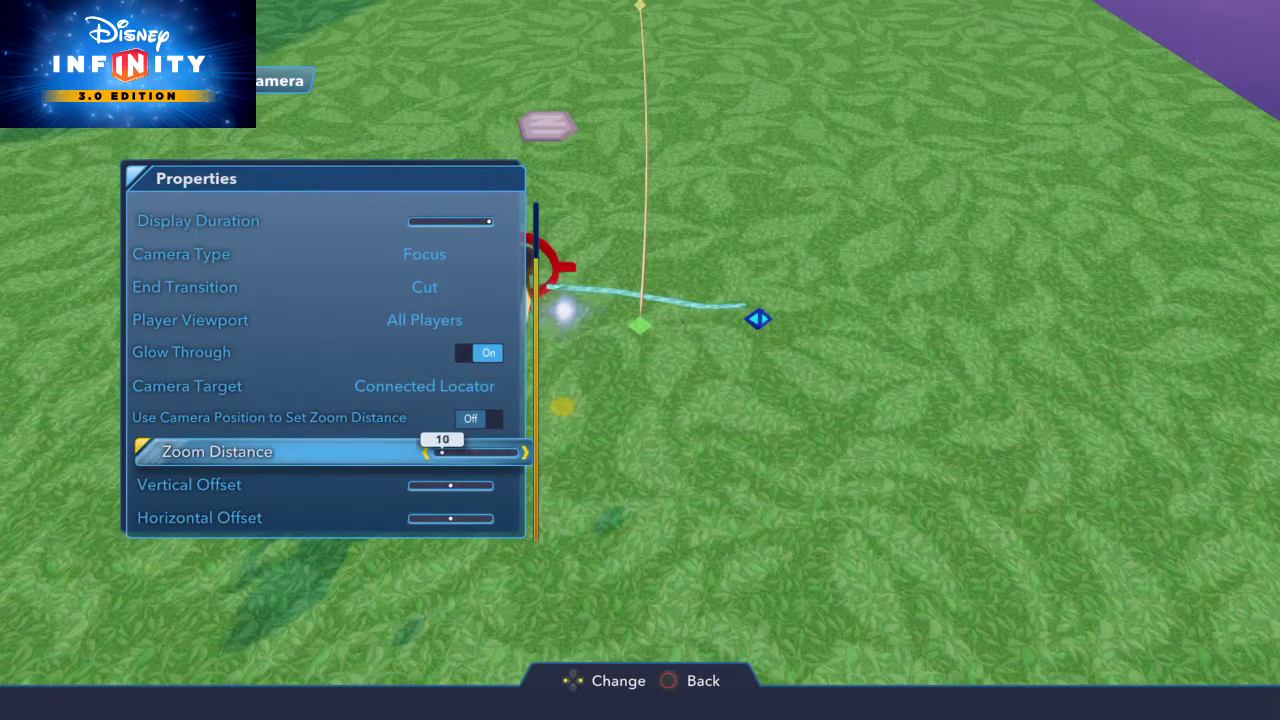
pyautogui.press('Escape')
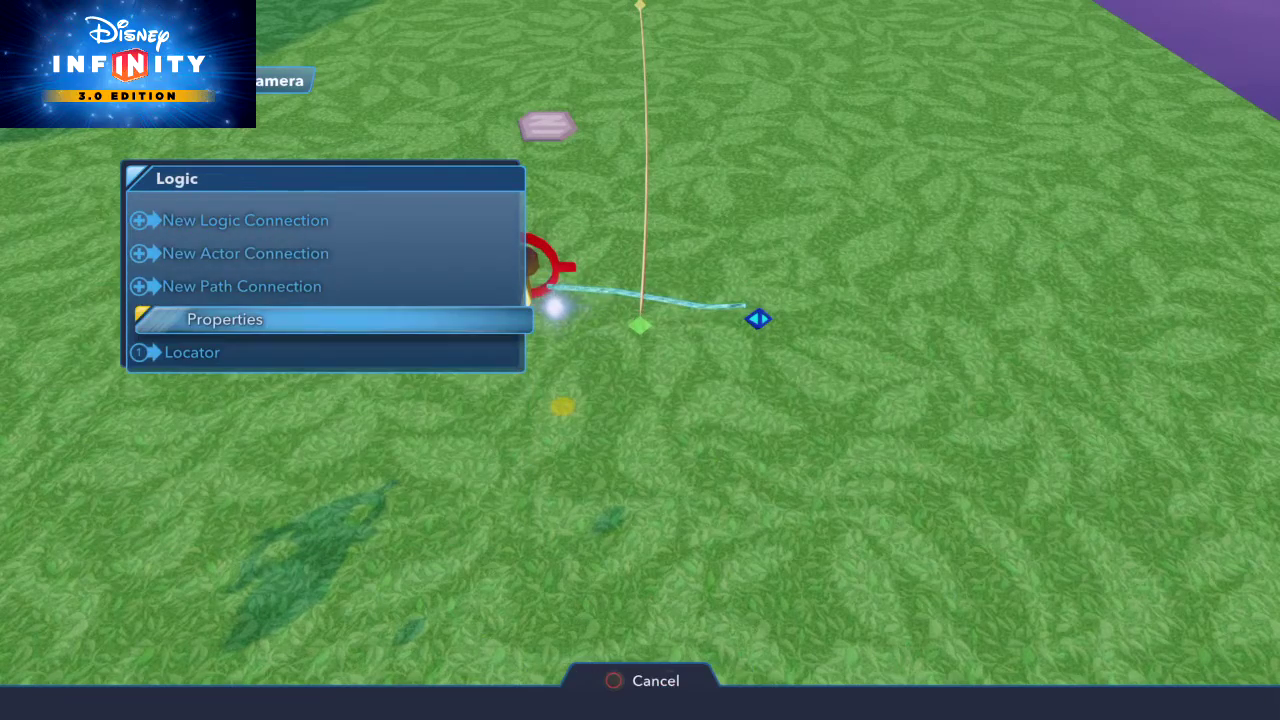
pyautogui.press('Escape')
# Add a path connection from the camera to the Path Creator, using Toy Box Path as the connection type.
pyautogui.press('Return')
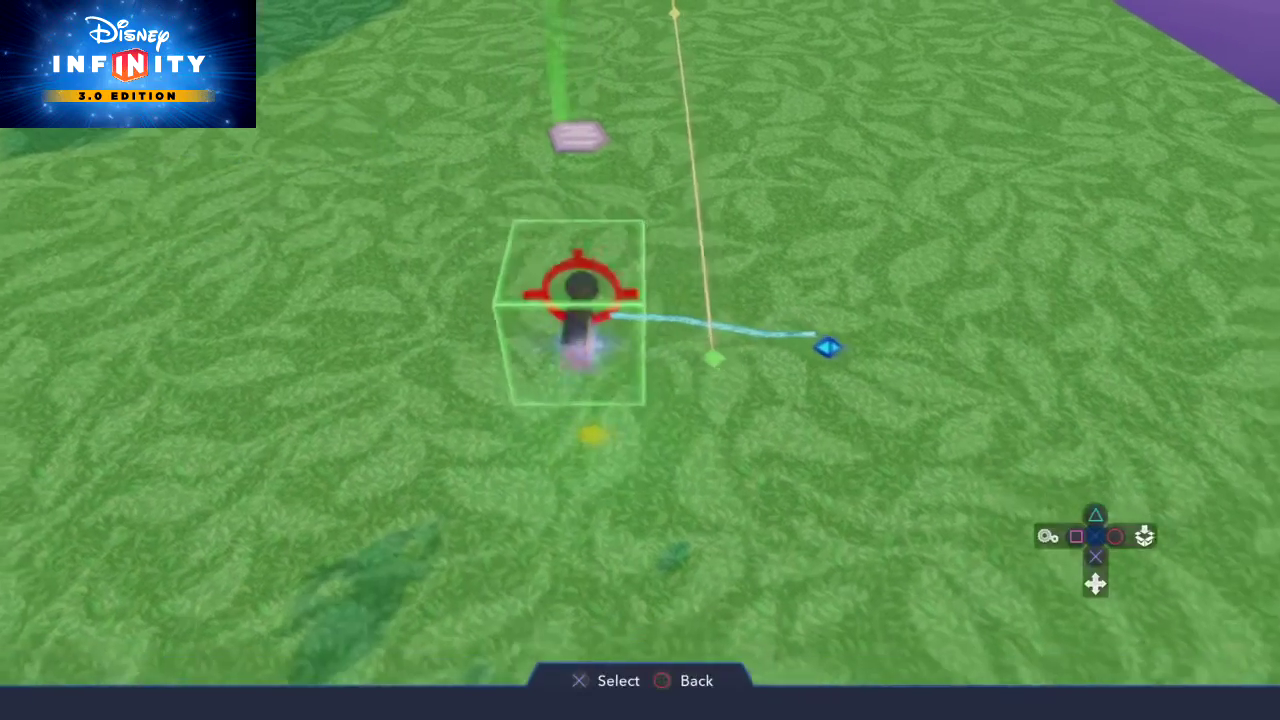
pyautogui.press('Down')
pyautogui.press('Down')
pyautogui.press('Return')
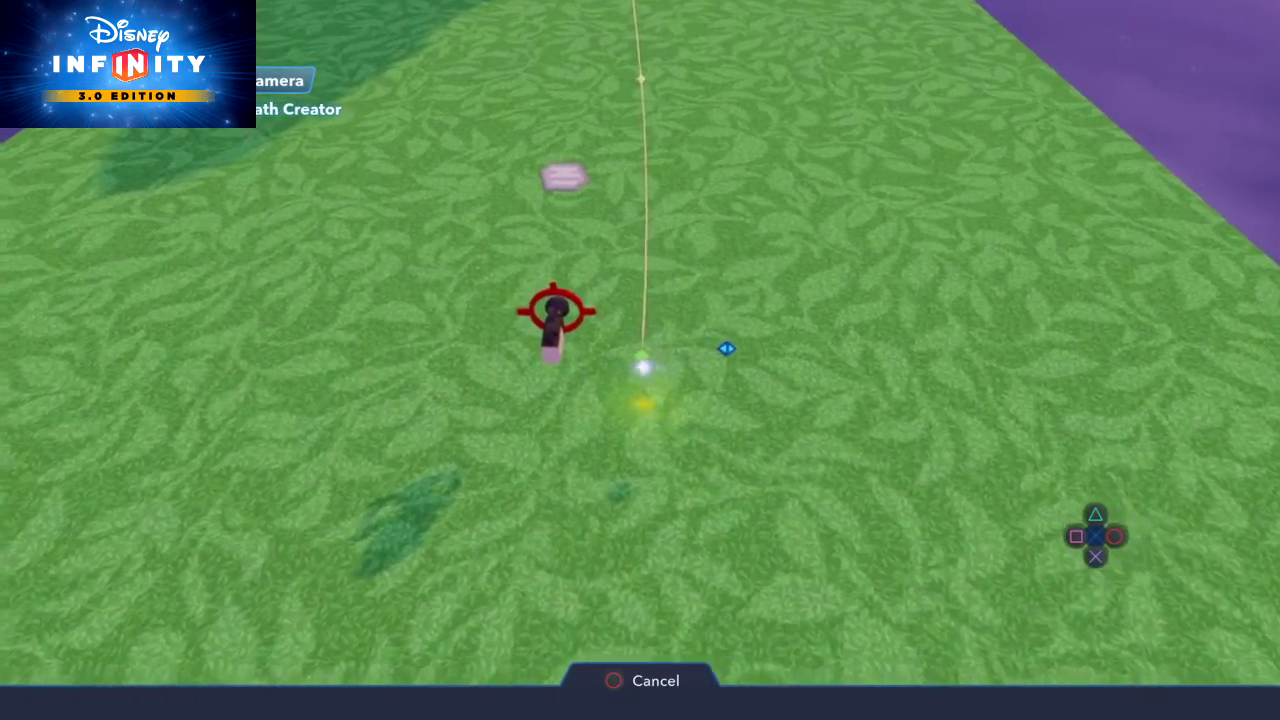
pyautogui.press('Return')
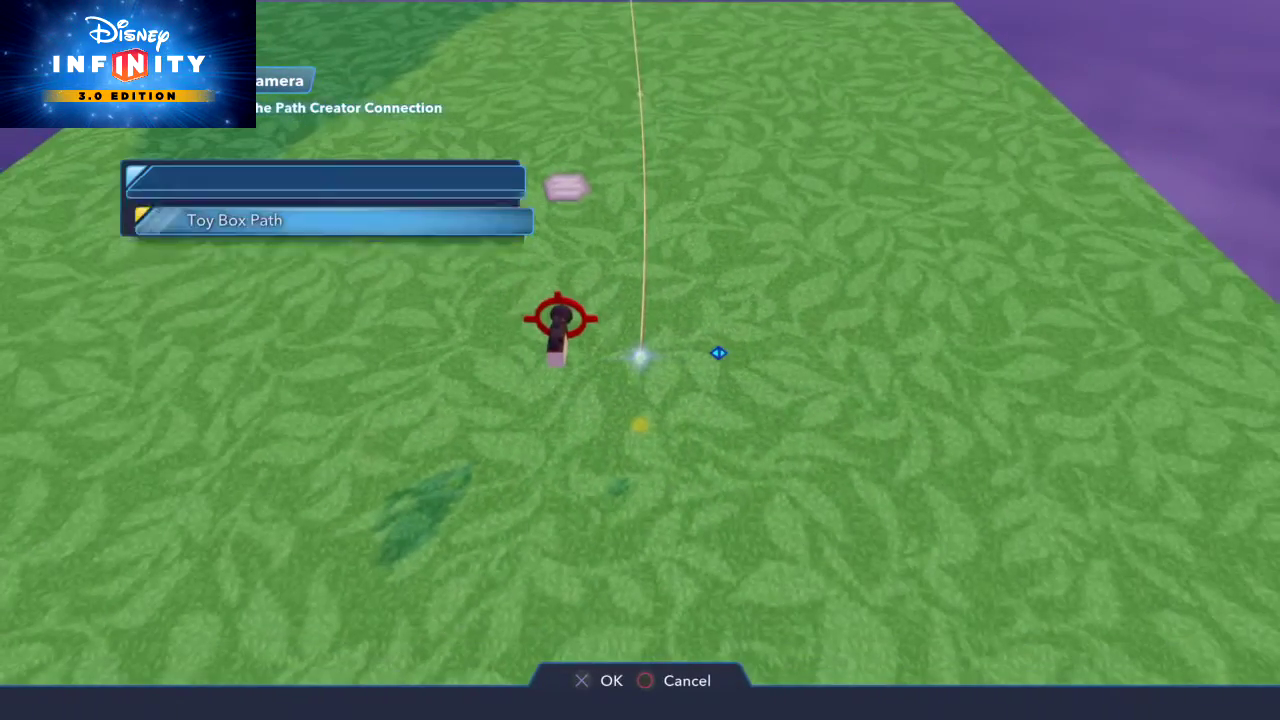
pyautogui.press('Return')
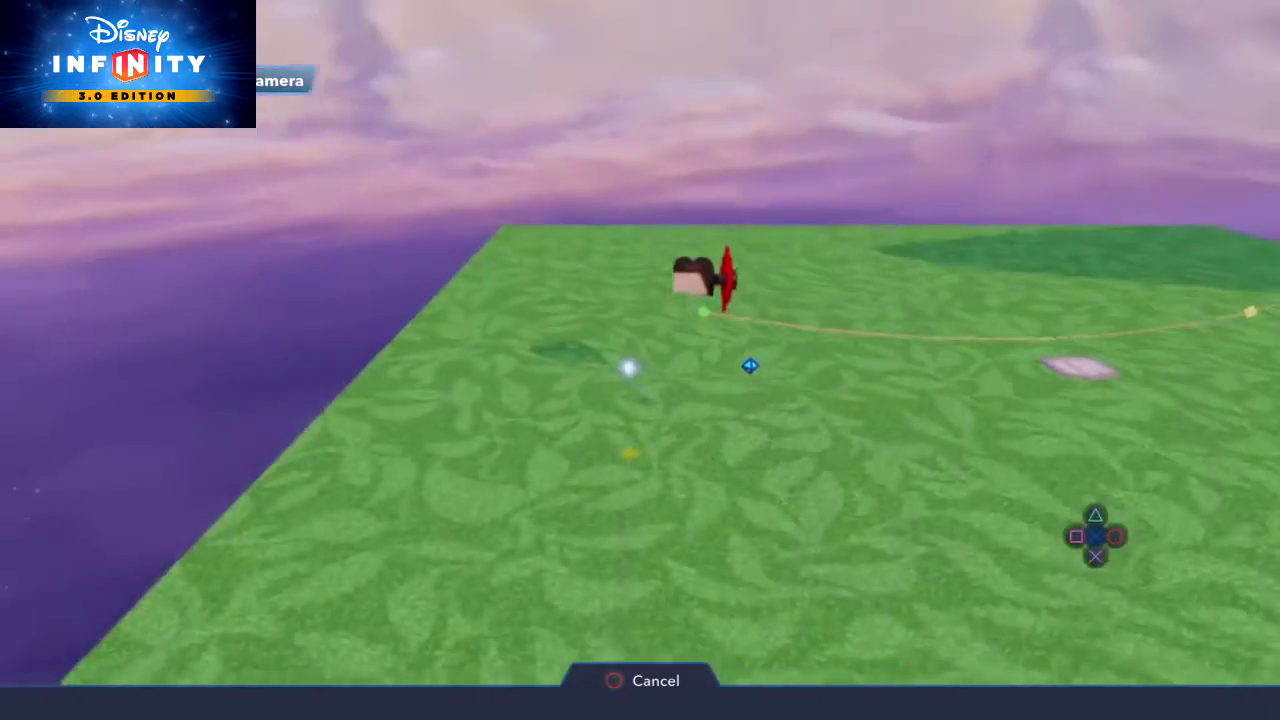
pyautogui.press('Escape')
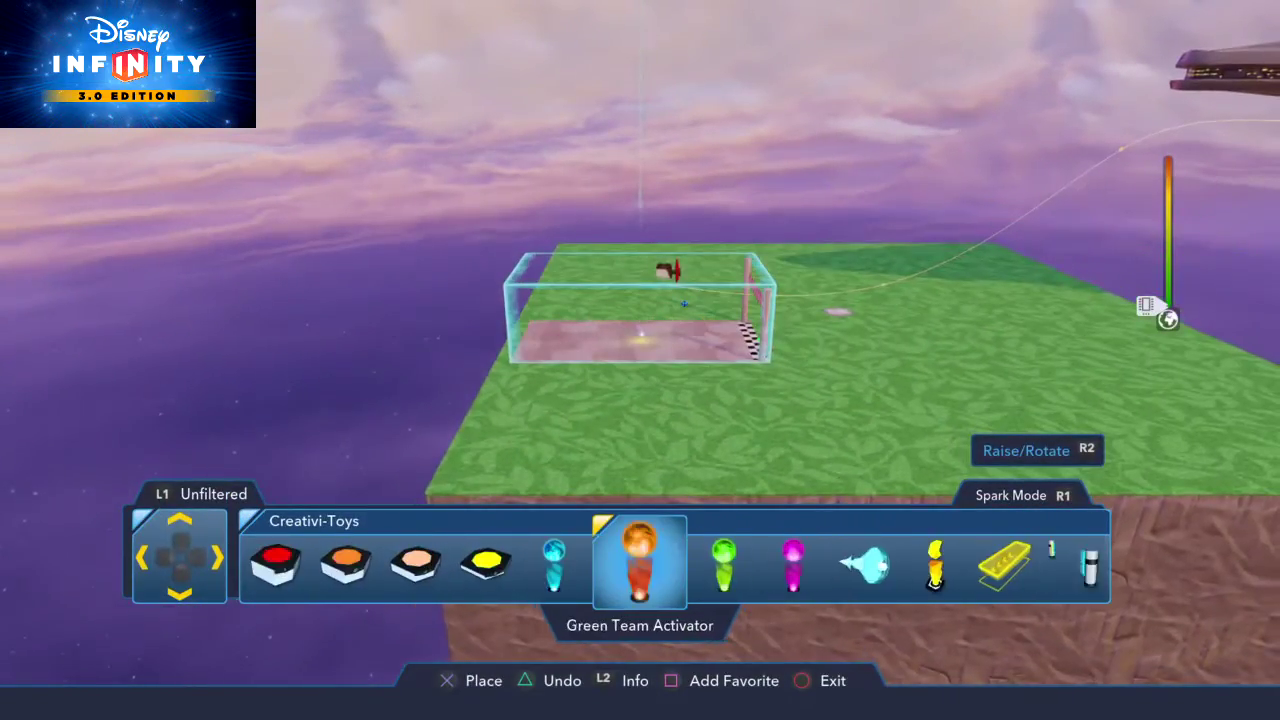
# Place an Action Button on the grass near the camera and leave toy placement.
pyautogui.press('Return')
pyautogui.press('Escape')
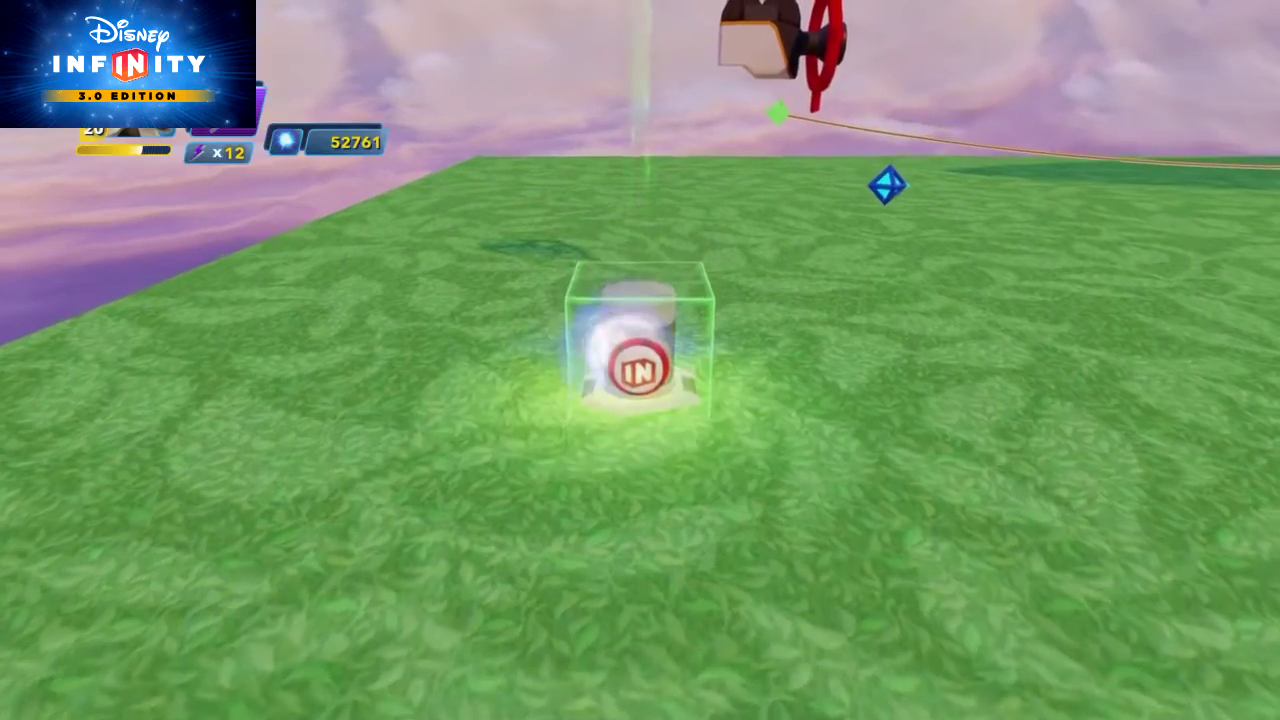
# Connect the Action Button's logic to the Path Creator beside the camera and choose the message it receives.
pyautogui.press('Return')
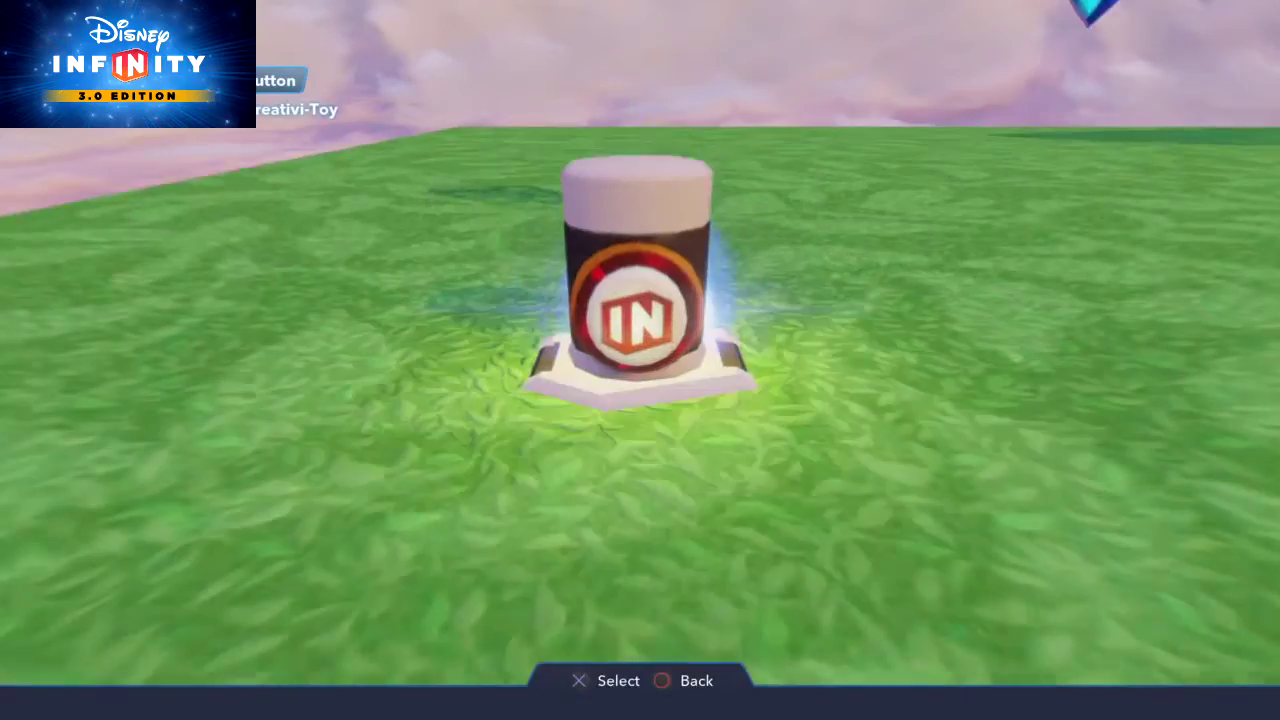
pyautogui.press('Return')
pyautogui.press('Return')
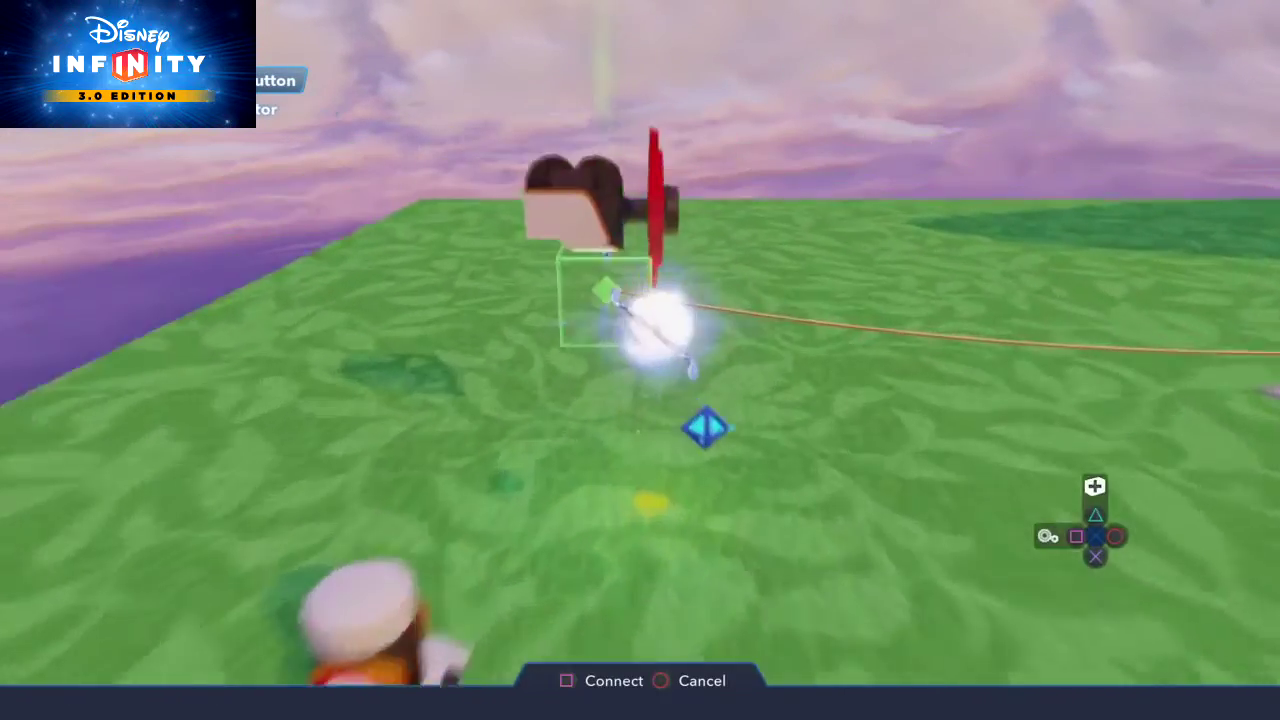
pyautogui.press('Return')
pyautogui.press('Down')
pyautogui.press('Down')
pyautogui.press('Return')
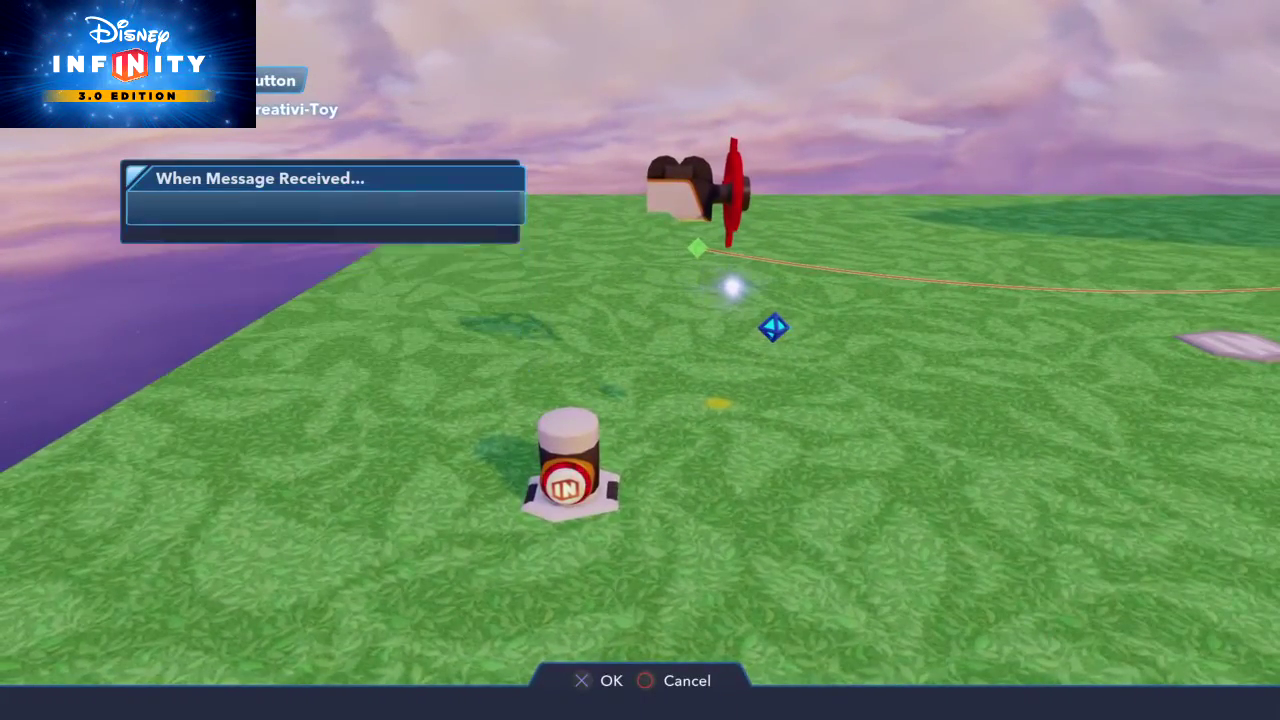
pyautogui.press('Up')
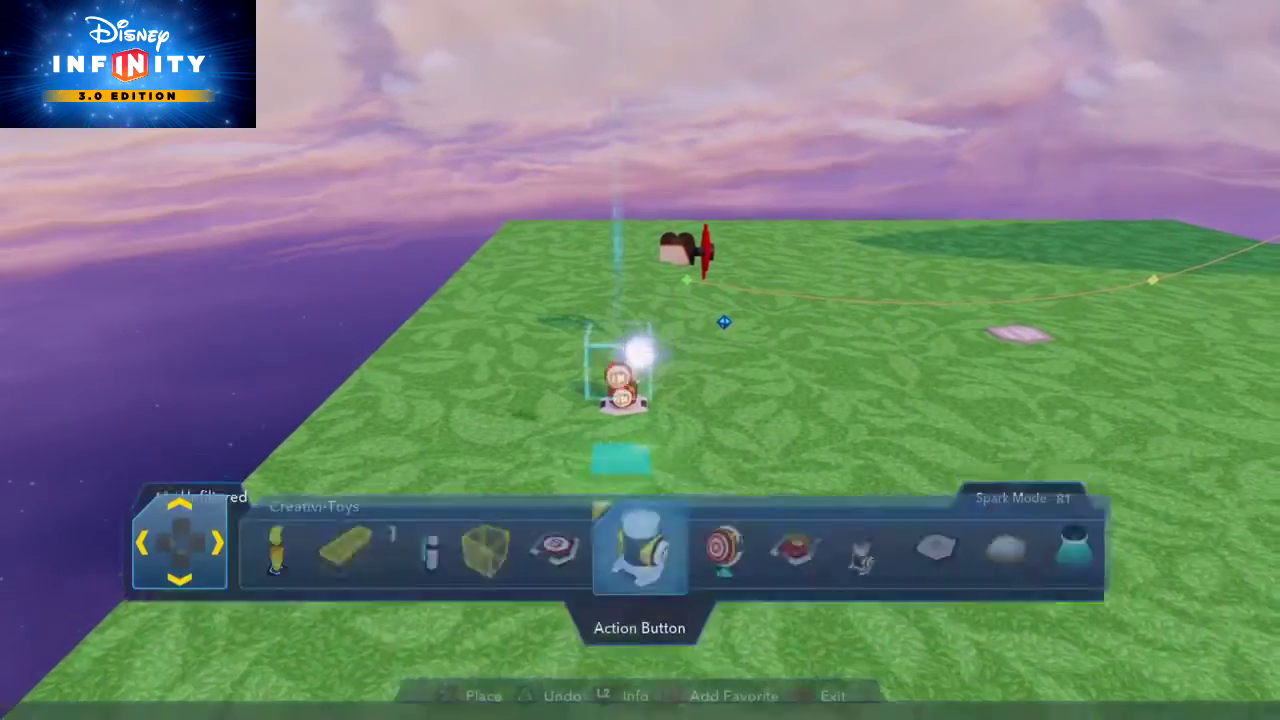
# Examine the camera's Toy Box Path properties, including Speed, Orient Along Path and the reset, start and end points.
pyautogui.press('Return')
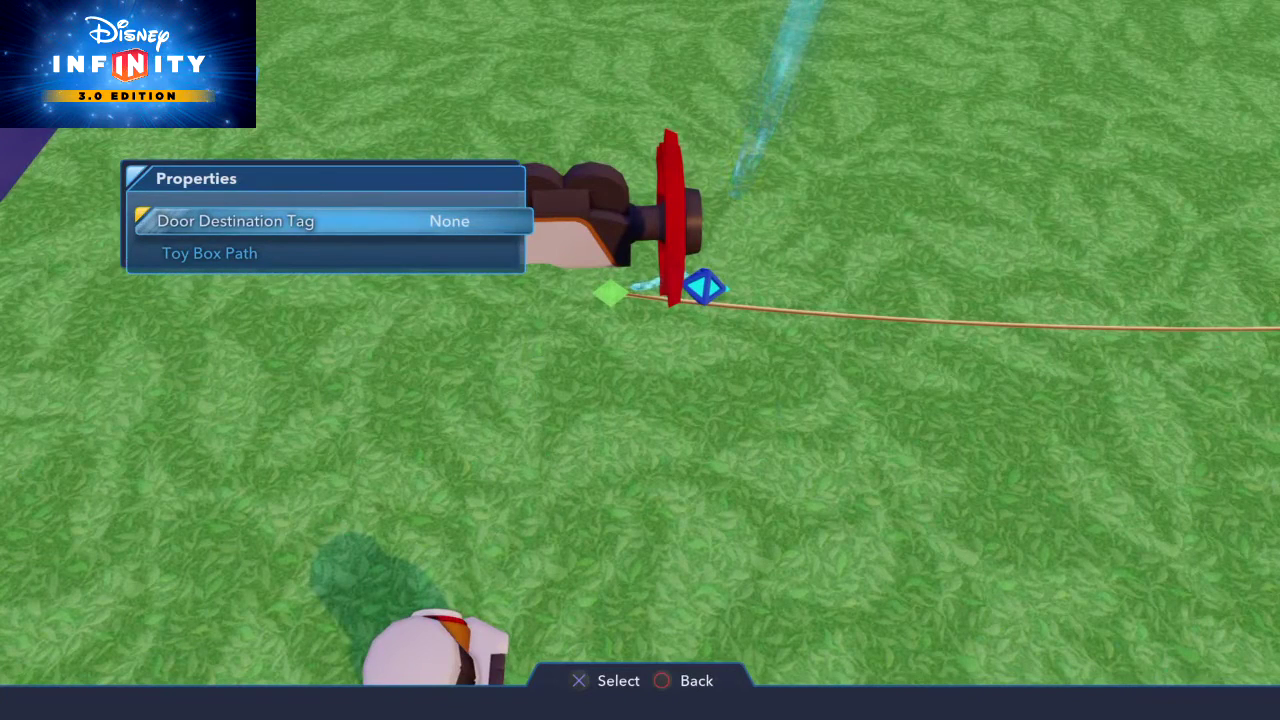
pyautogui.press('Down')
pyautogui.press('Return')
pyautogui.press('Down')
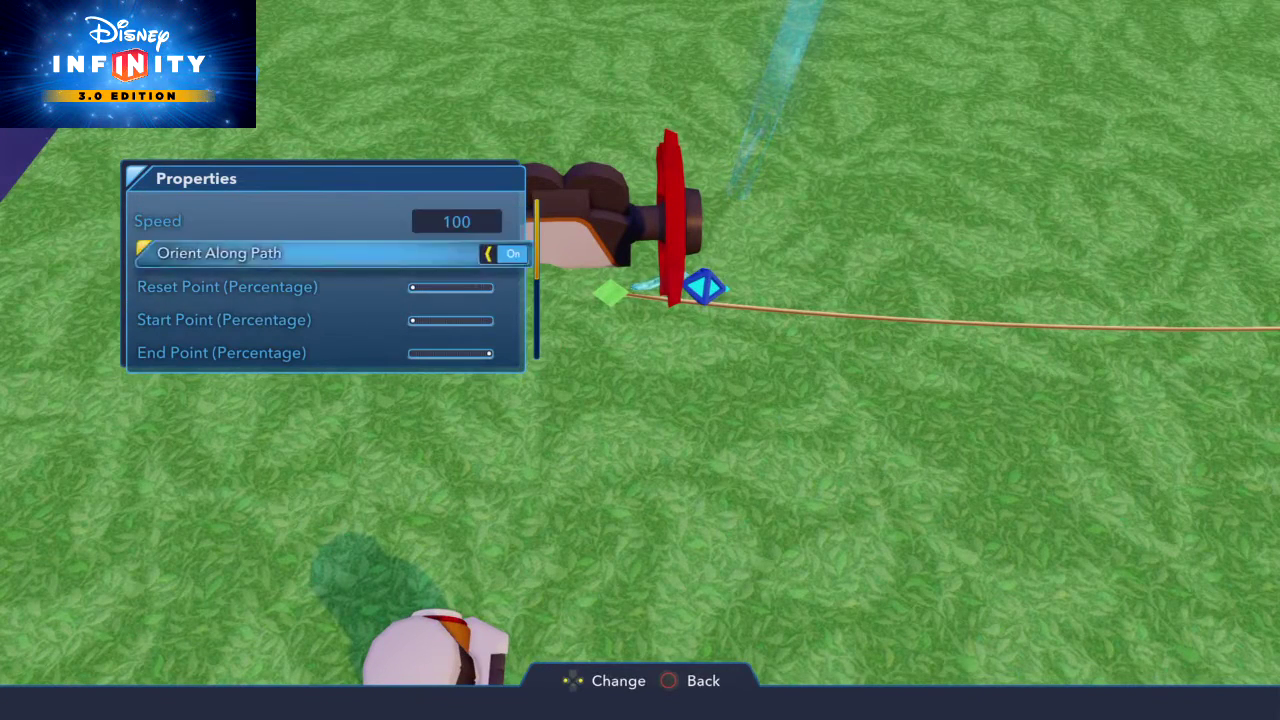
pyautogui.press('Down')
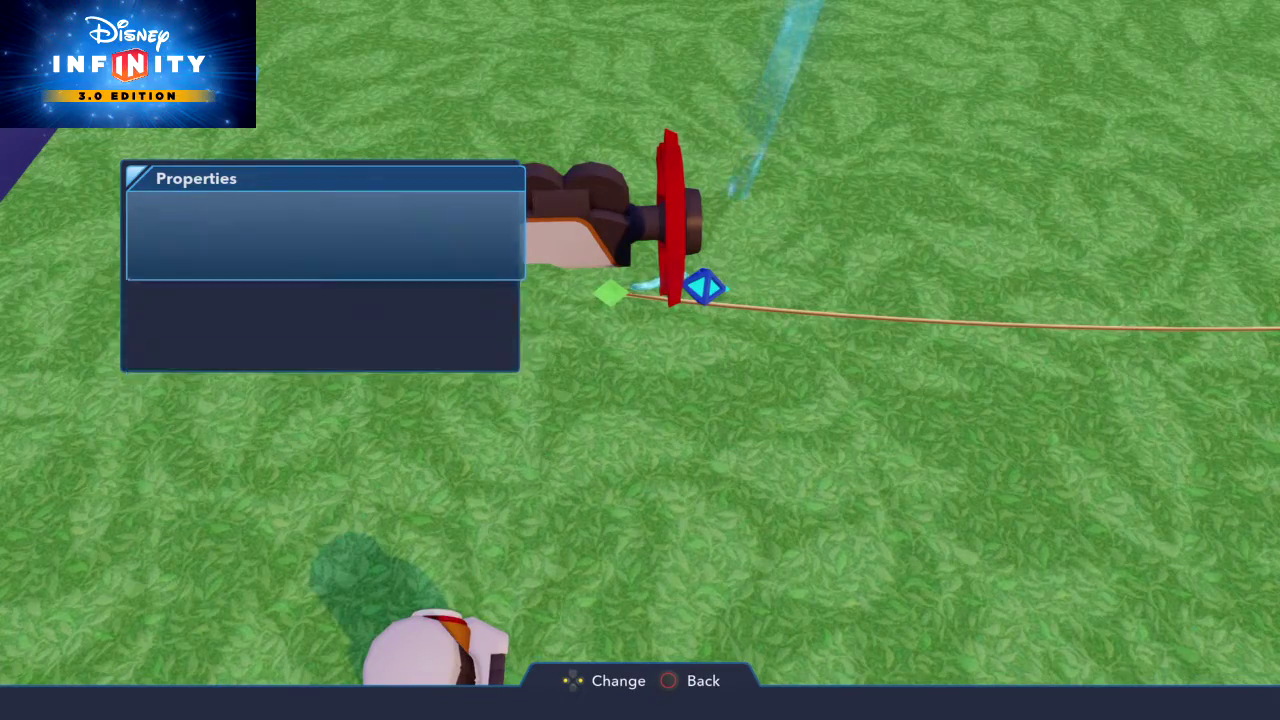
pyautogui.press('Escape')
pyautogui.press('Escape')
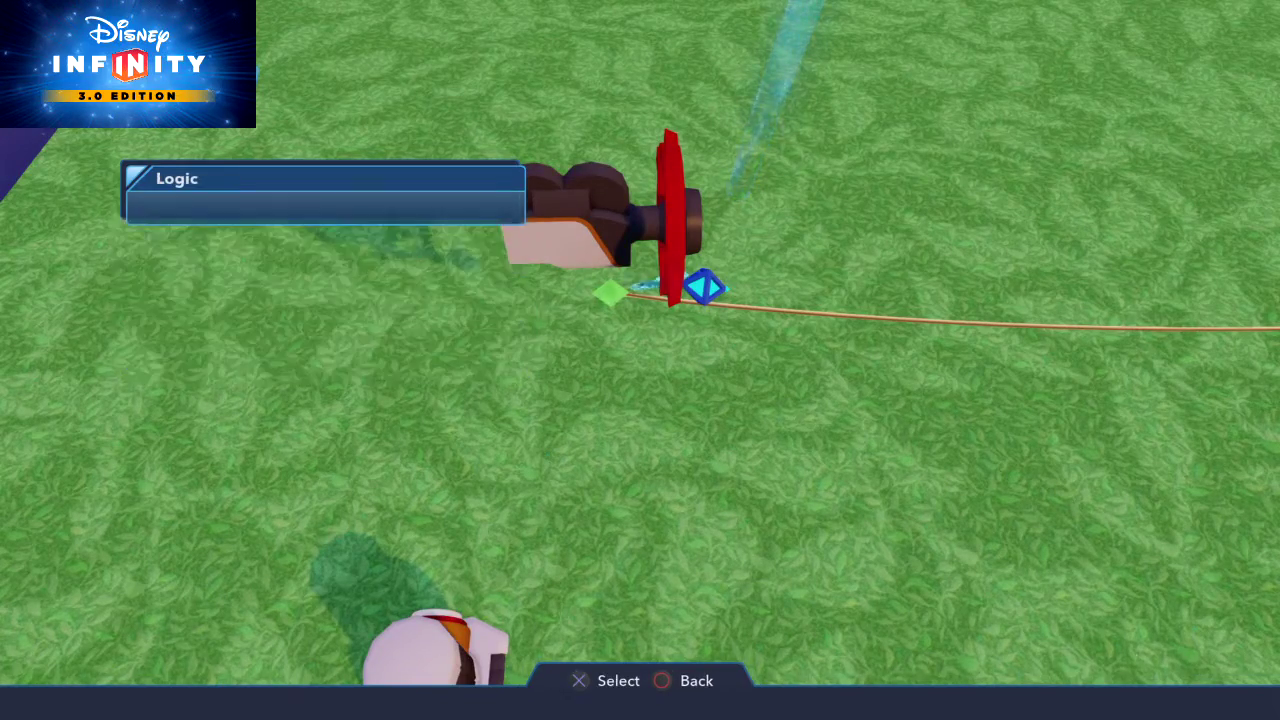
# Return to play and walk the character around the Action Button toward the camera's path.
pyautogui.press('w')
pyautogui.press('e')
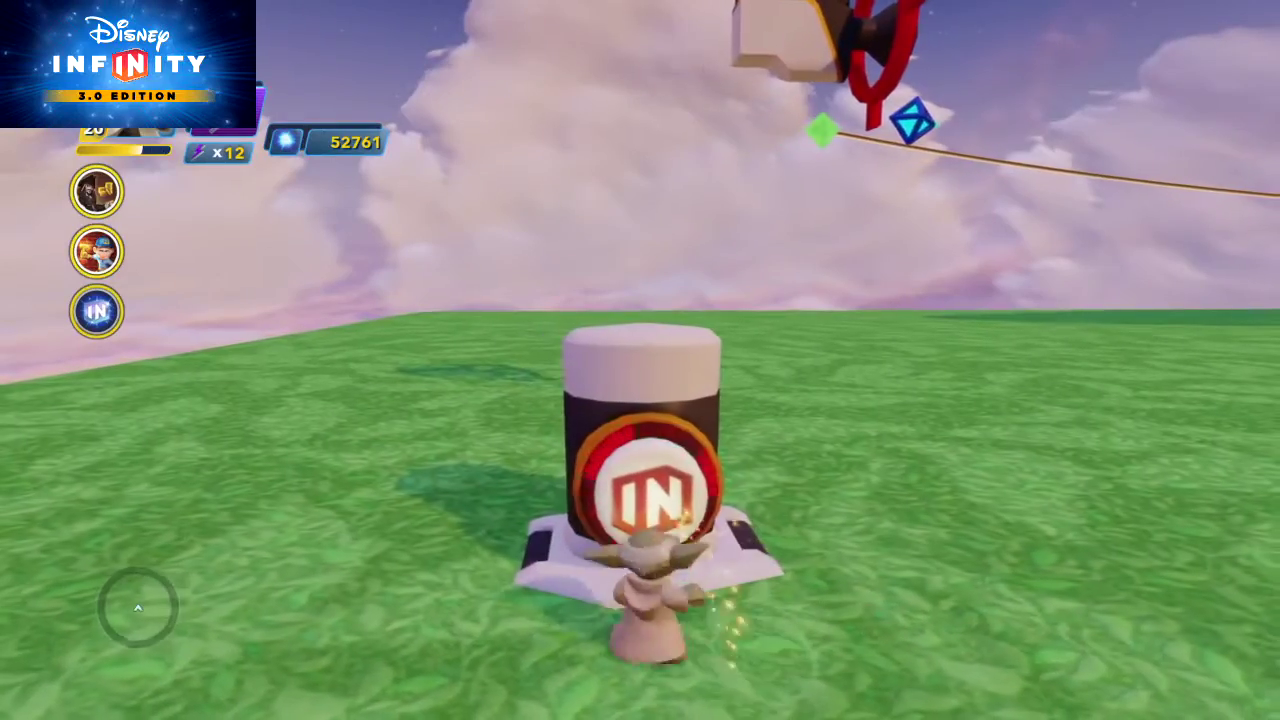
pyautogui.press('d')
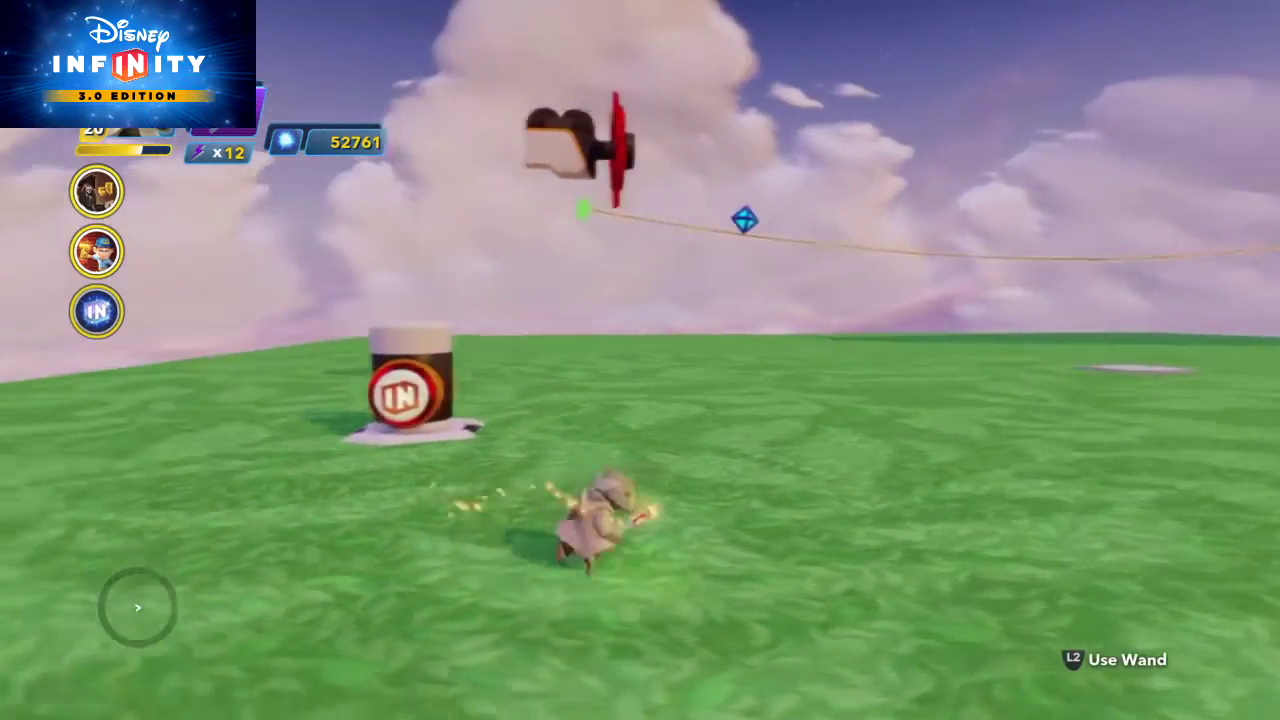